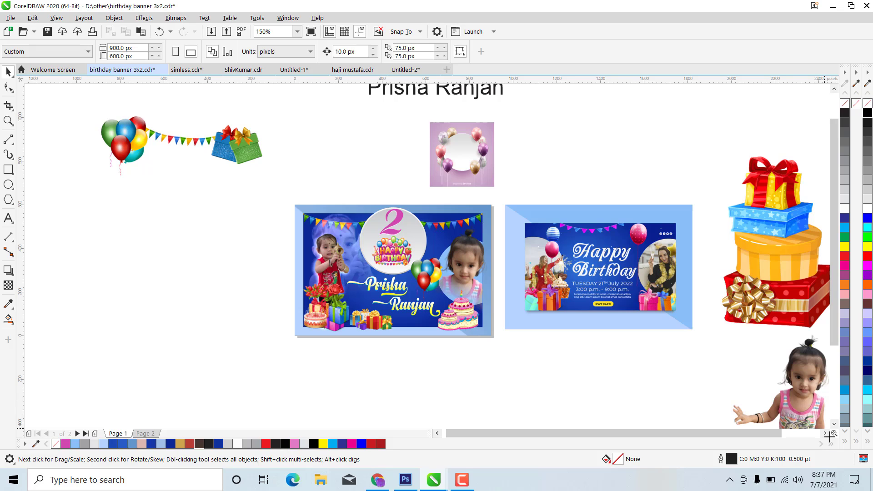
Examine the finished birthday banner, the blue reference design and the balloon reference image
left_click(834, 424)
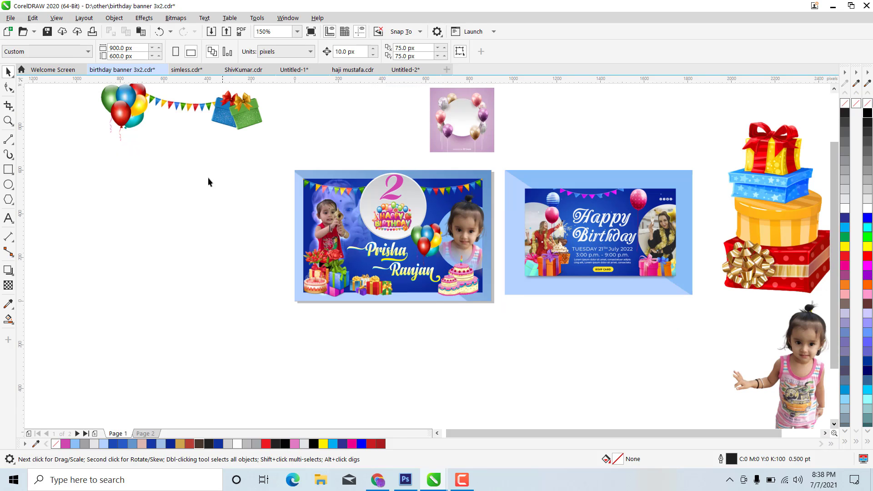
left_click_drag(273, 165, 500, 310)
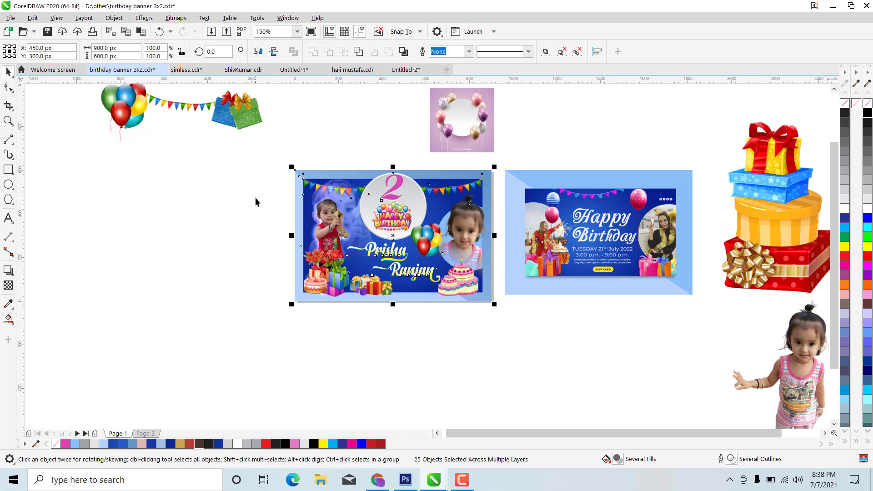
left_click(629, 310)
left_click(604, 249)
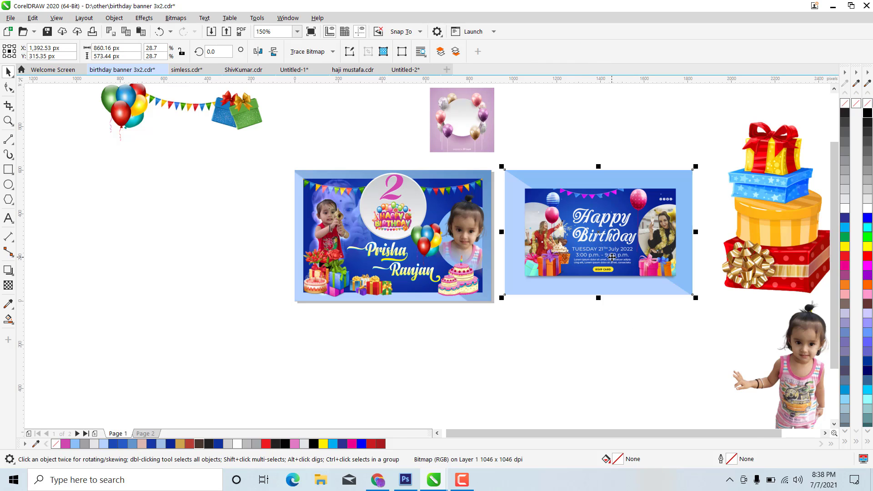
left_click(454, 120)
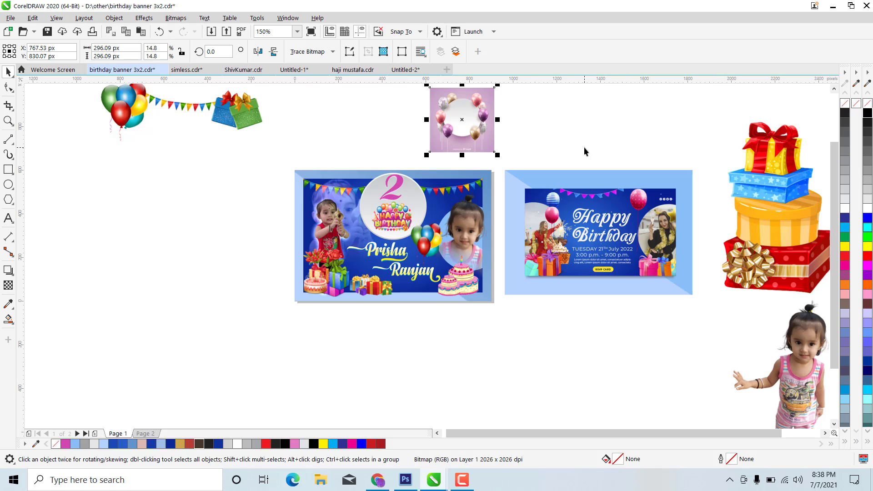
left_click(574, 233)
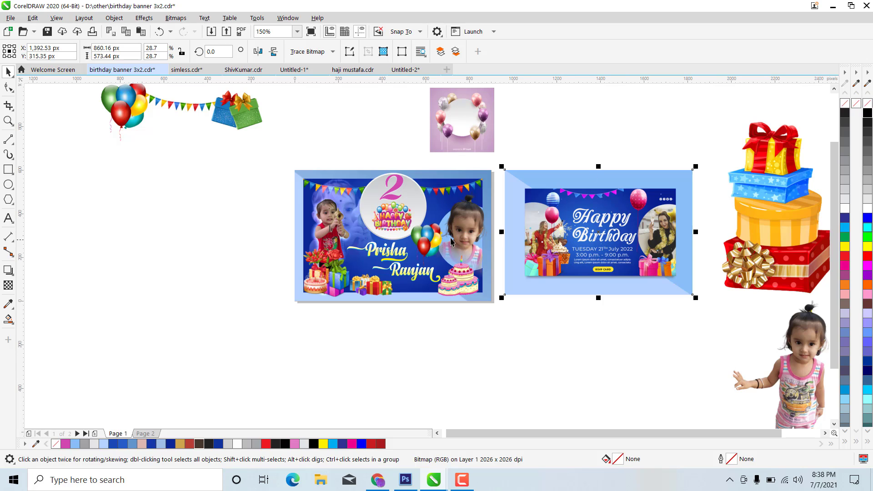
left_click(622, 340)
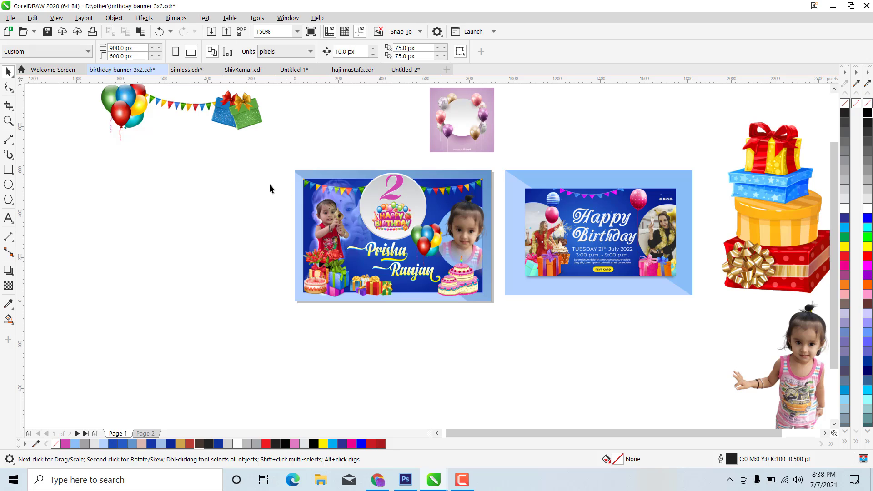
Set the document's units to inches
left_click_drag(276, 223, 276, 287)
left_click(276, 60)
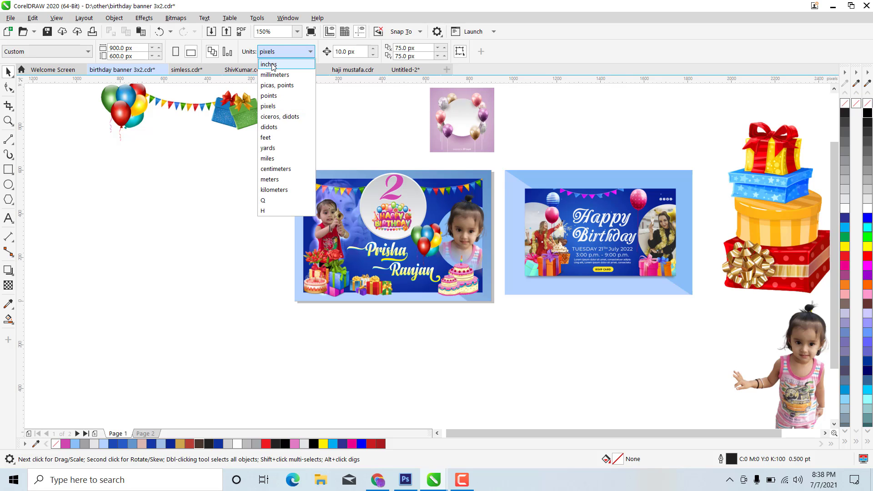
left_click(277, 67)
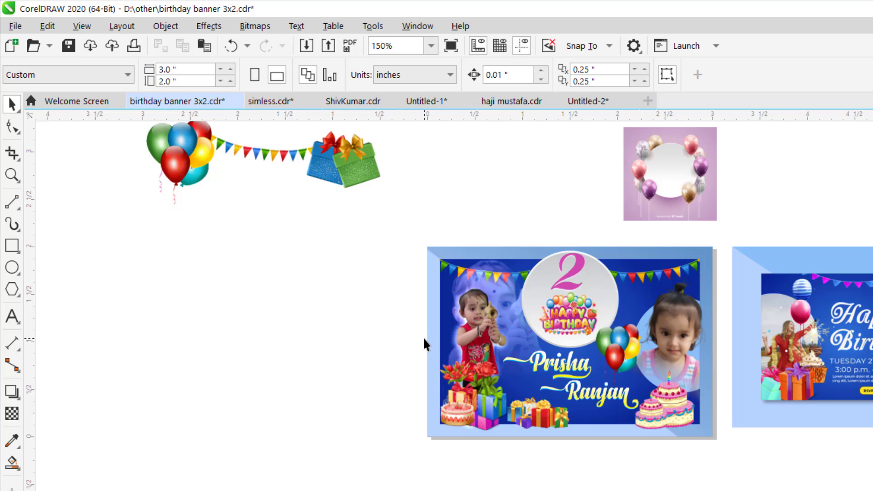
Compare the finished banner with the blue reference design up close
left_click(830, 363)
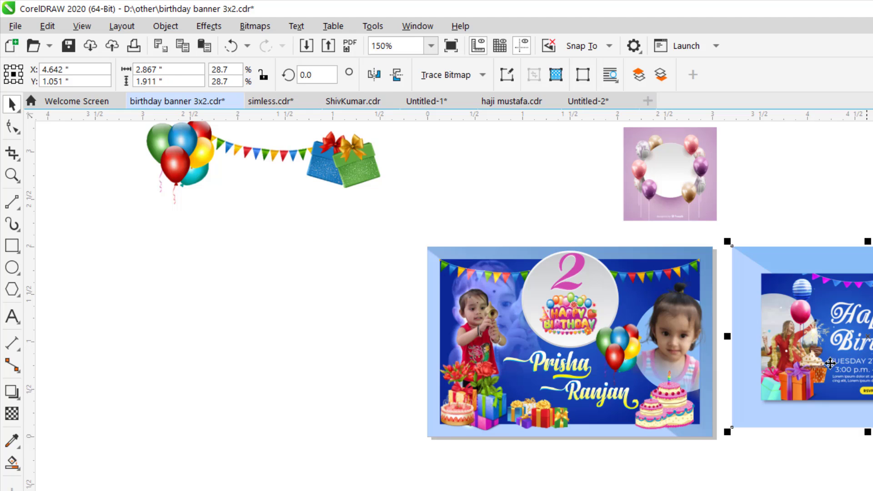
key("Escape")
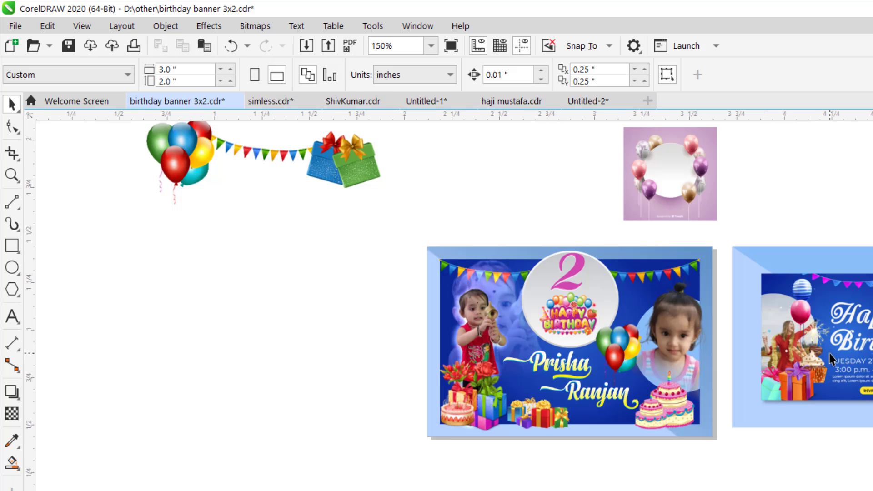
scroll(830, 360, "up", 2)
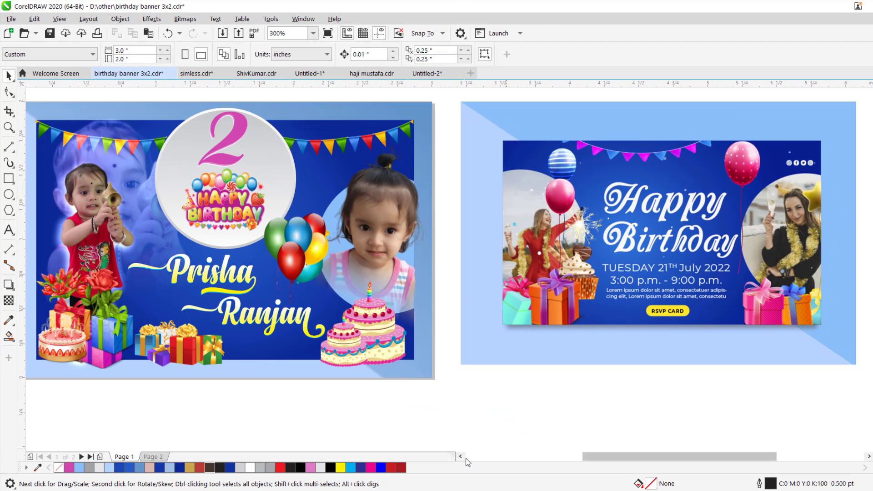
left_click(462, 456)
left_click(462, 456)
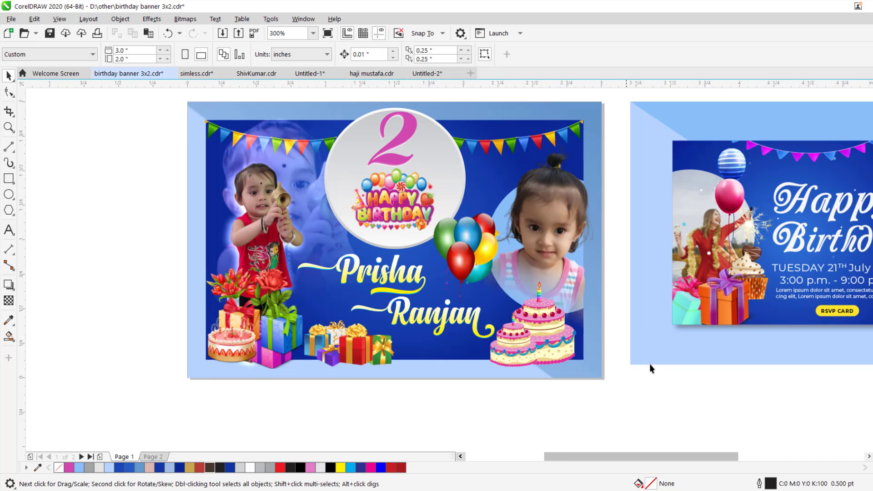
scroll(640, 353, "down", 2)
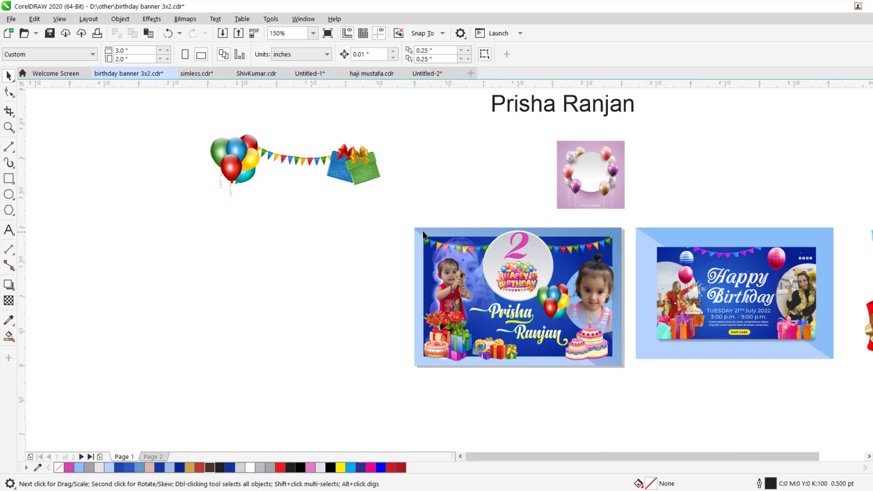
Move all objects of the finished banner off the page into the empty space beside it, leaving the page blank
left_click_drag(405, 223, 631, 378)
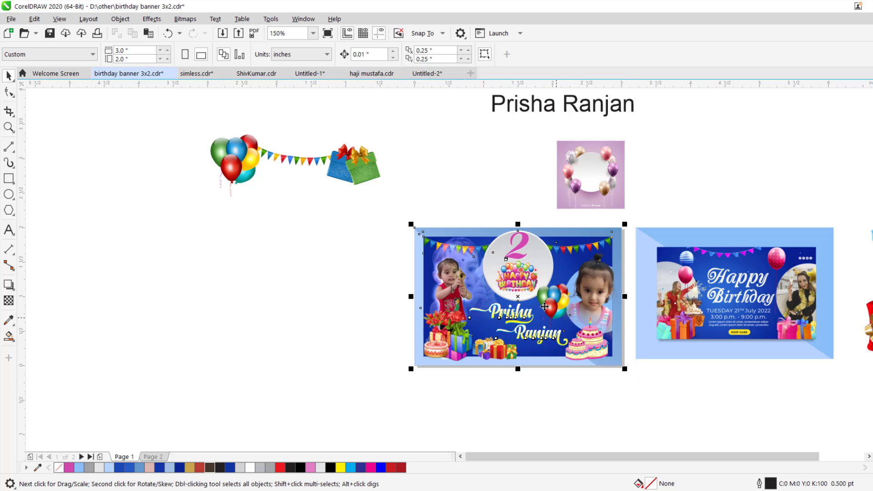
left_click_drag(541, 306, 325, 307)
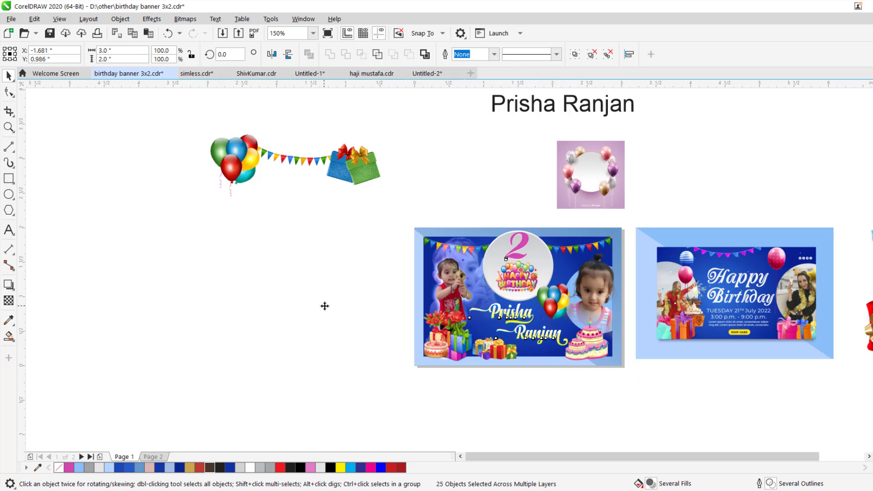
left_click(441, 223)
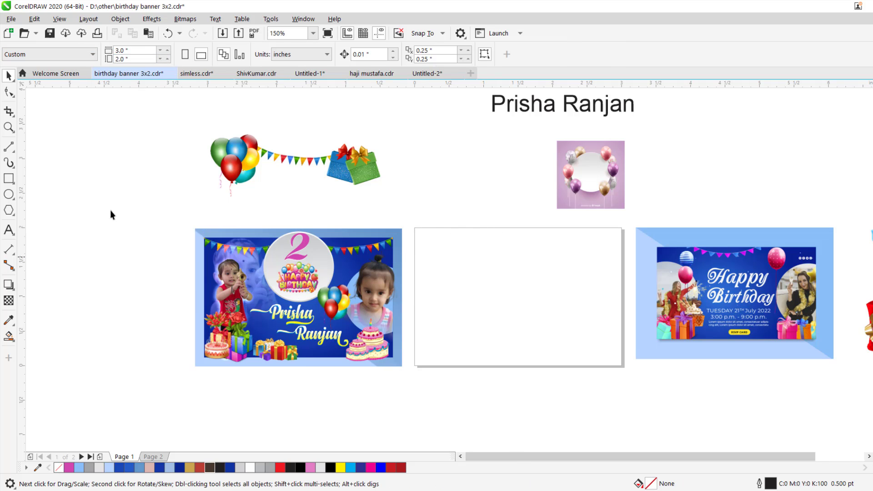
Create a 3 by 2 inch rectangle matching the page frame and fill it with black
double_click(8, 180)
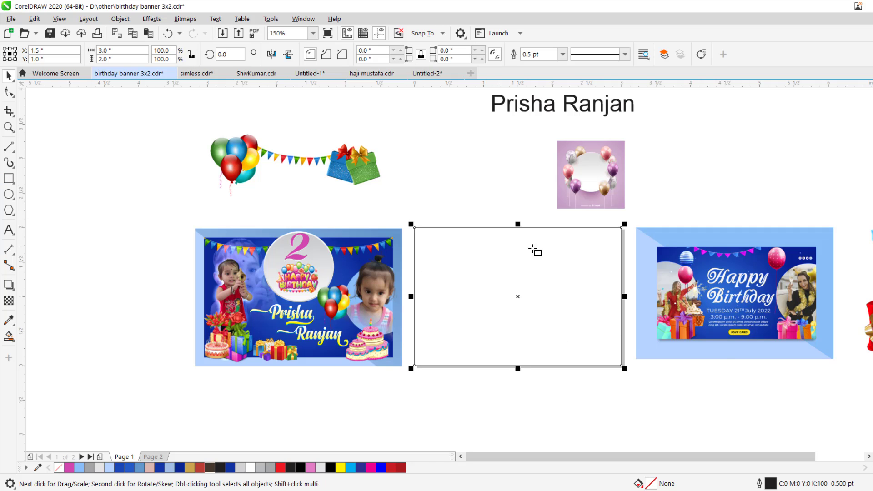
key("F6")
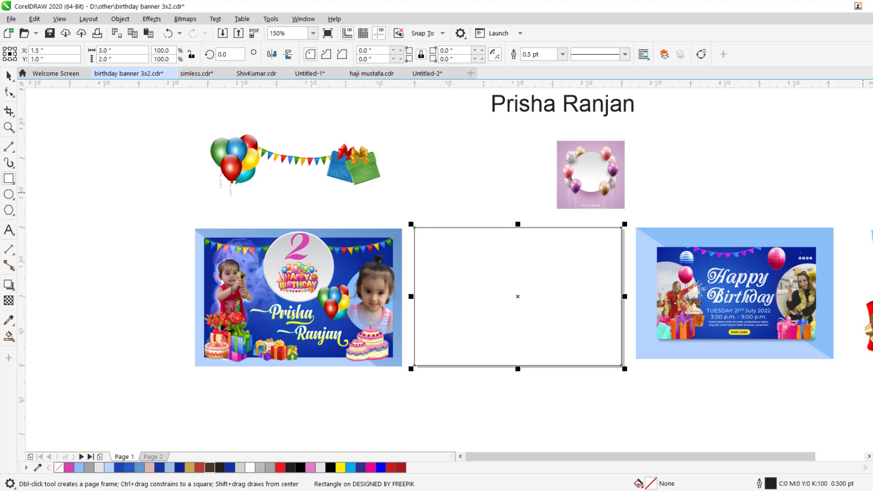
left_click(300, 467)
left_click(9, 78)
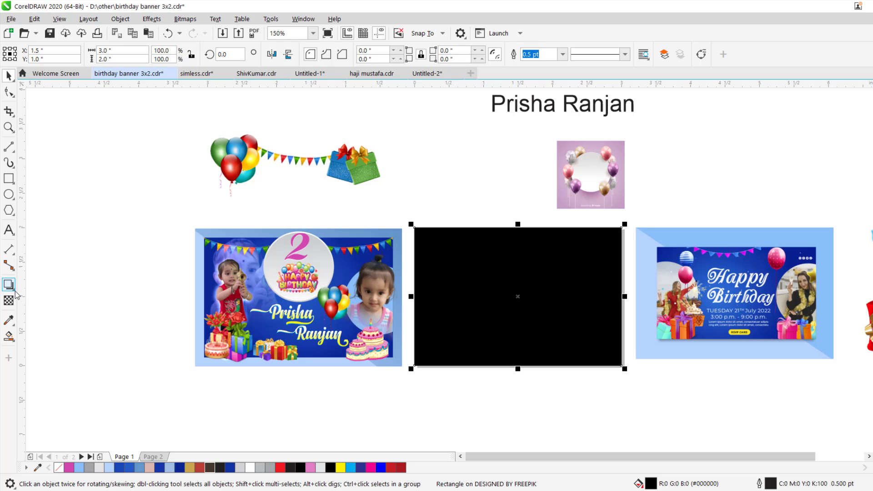
Try scaling the black rectangle to 88% about its centre, and undo the scaling
left_click(195, 209)
left_click(459, 252)
left_click_drag(624, 226, 618, 233)
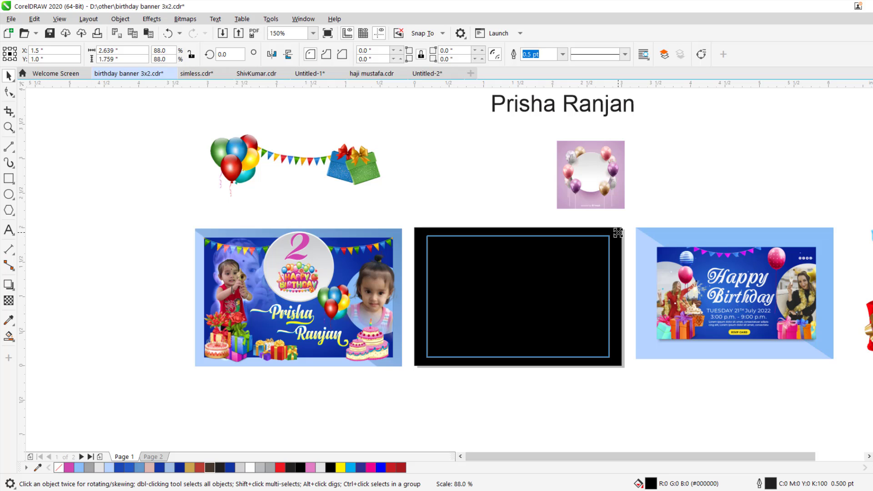
left_click(618, 232)
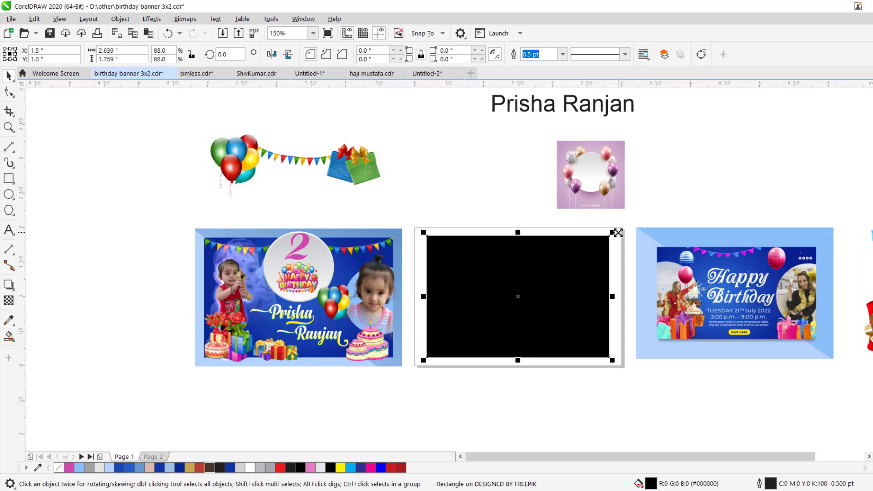
key("ctrl+z")
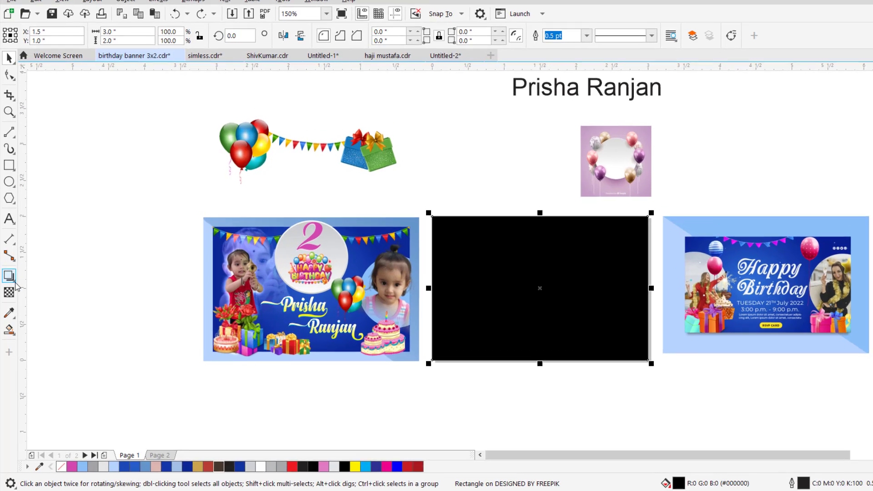
Add a one-step inside contour to the black rectangle with an offset of about 0.169 inch
left_click(14, 292)
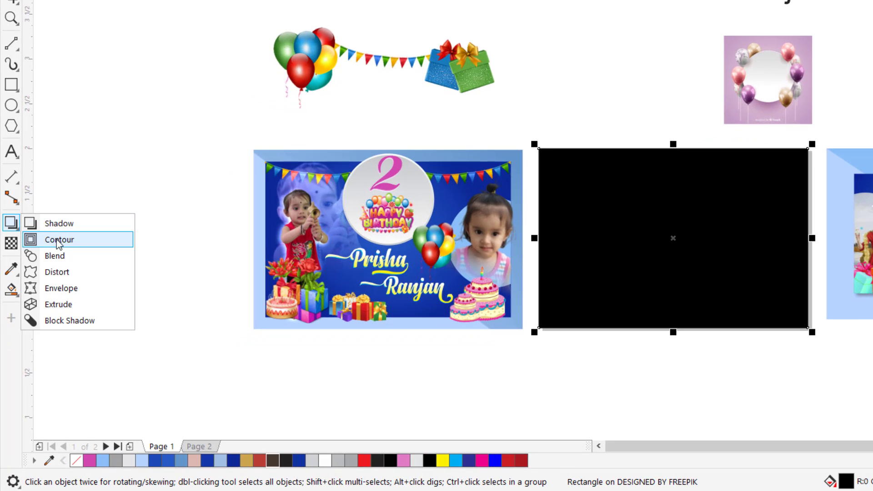
left_click(60, 239)
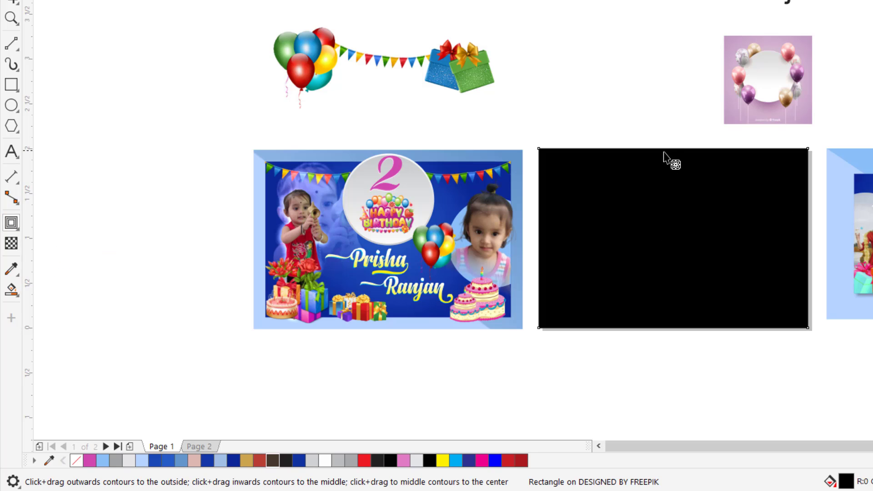
left_click_drag(662, 154, 668, 166)
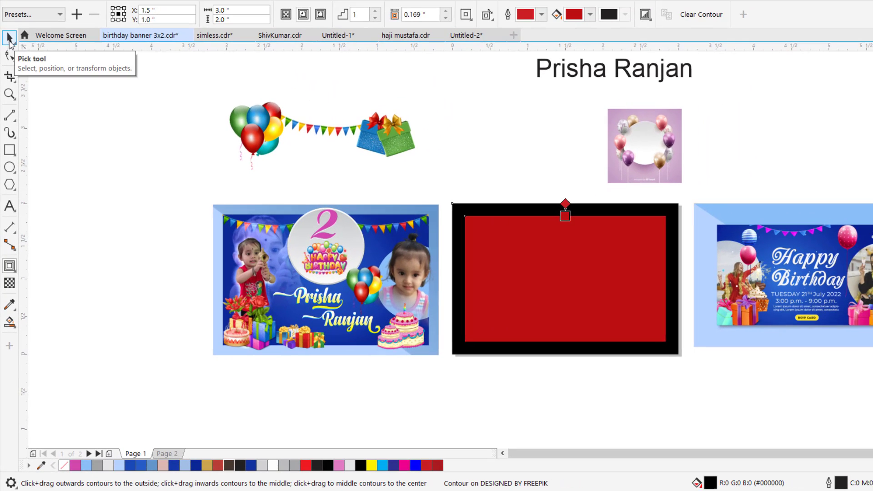
Break the contour apart so the inner red rectangle separates from the black one
left_click(8, 39)
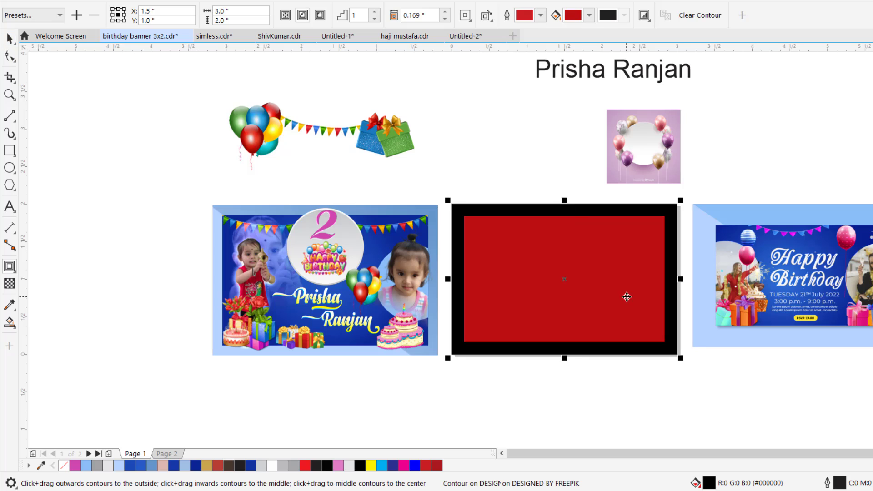
right_click(564, 273)
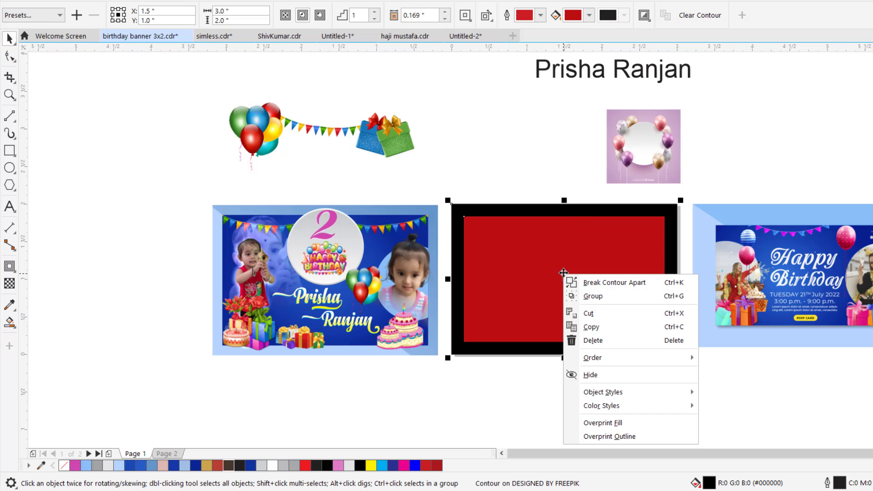
left_click(612, 283)
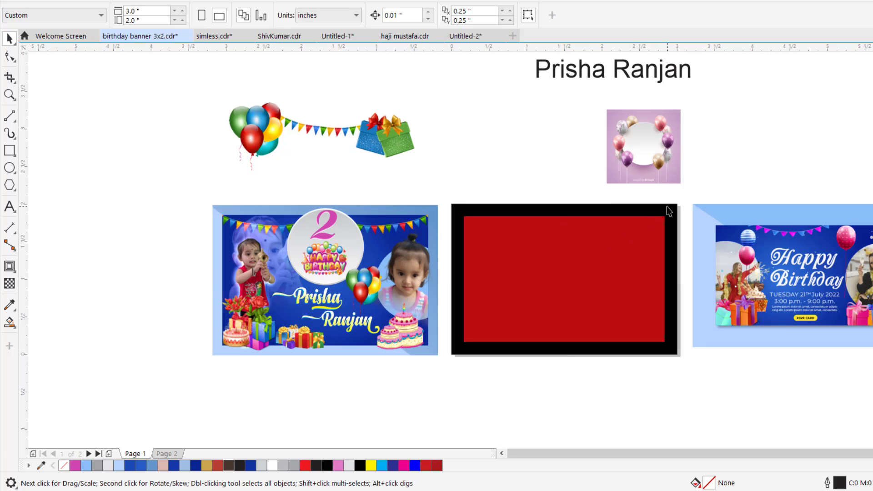
Give the inner rectangle a centred elliptical fountain fill running from light blue in the middle to dark blue at the edges
left_click(551, 274)
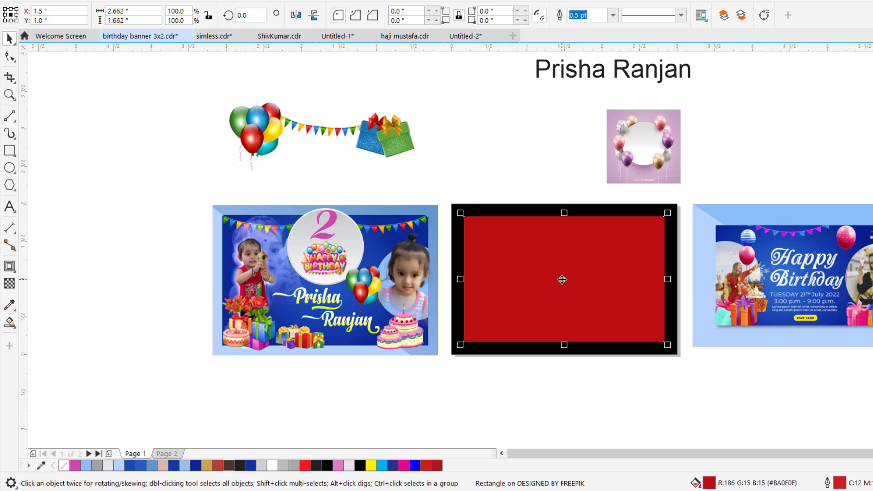
key("g")
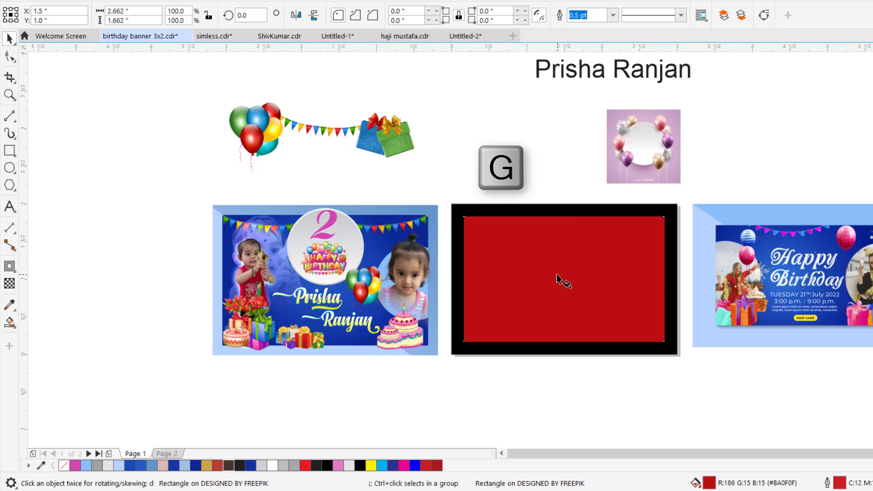
left_click_drag(557, 275, 654, 343)
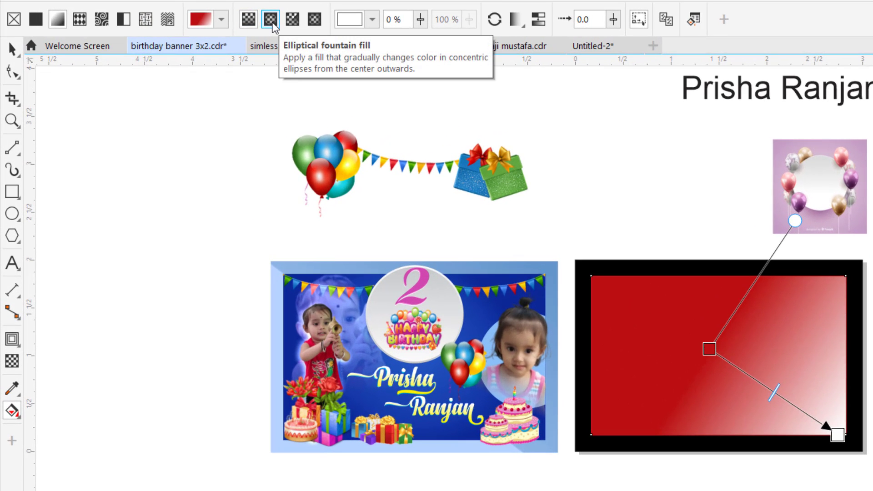
left_click(272, 23)
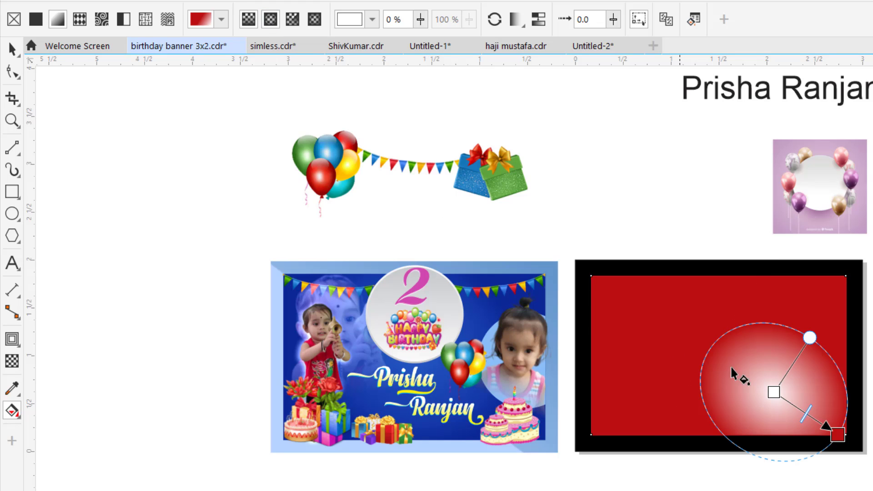
left_click_drag(783, 398, 718, 355)
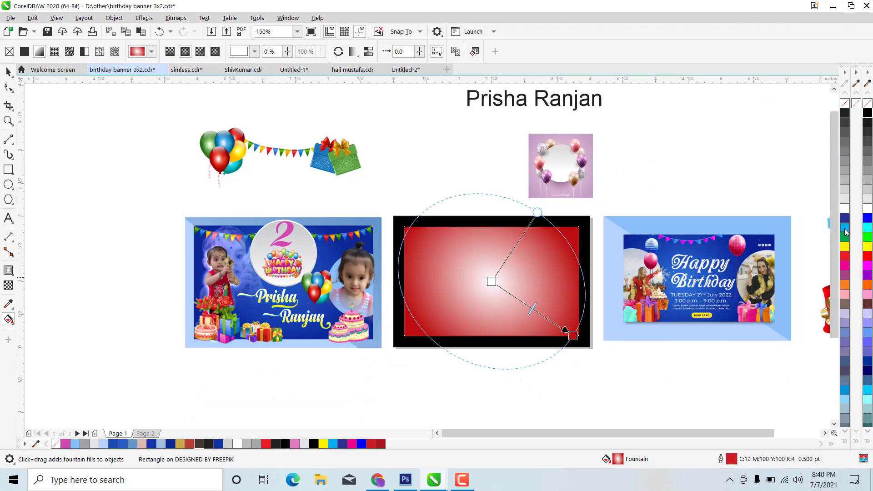
left_click(844, 227)
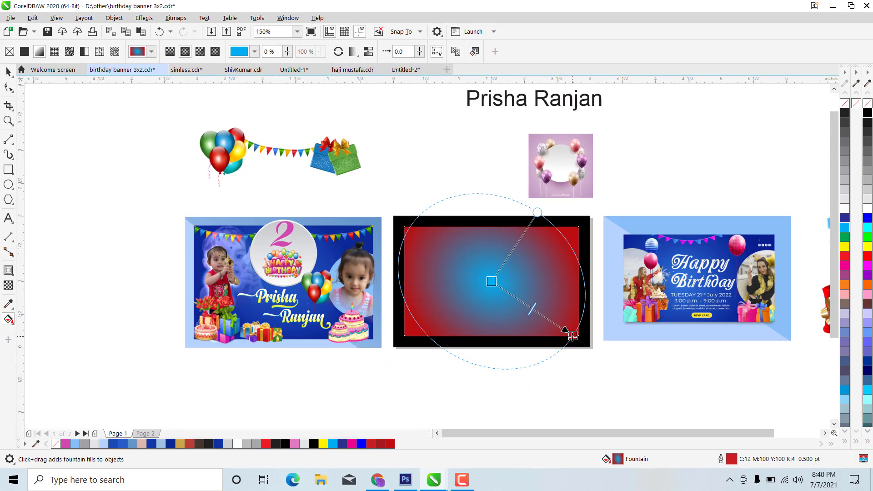
left_click(844, 218)
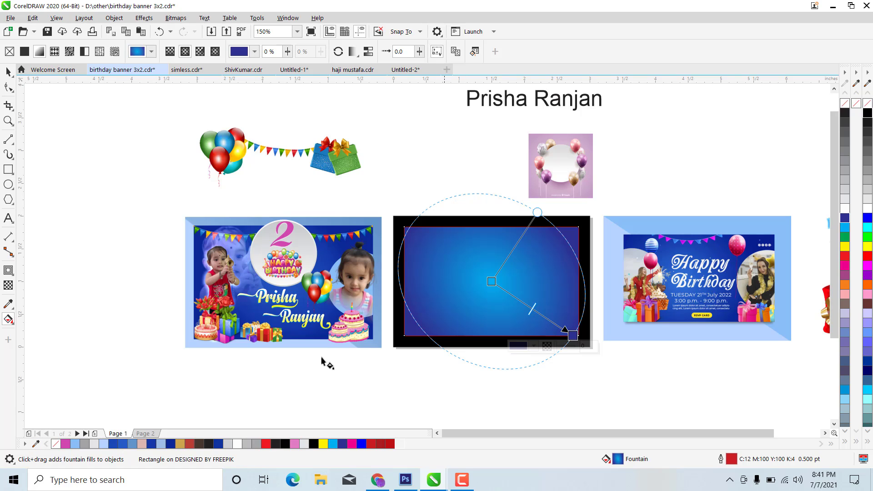
Remove the red outline from the inner gradient rectangle and deselect it
left_click(9, 71)
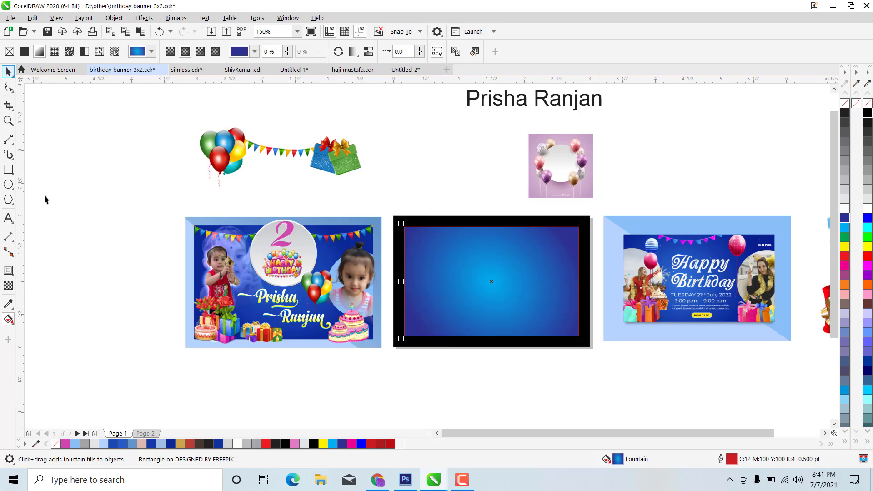
left_click(505, 270)
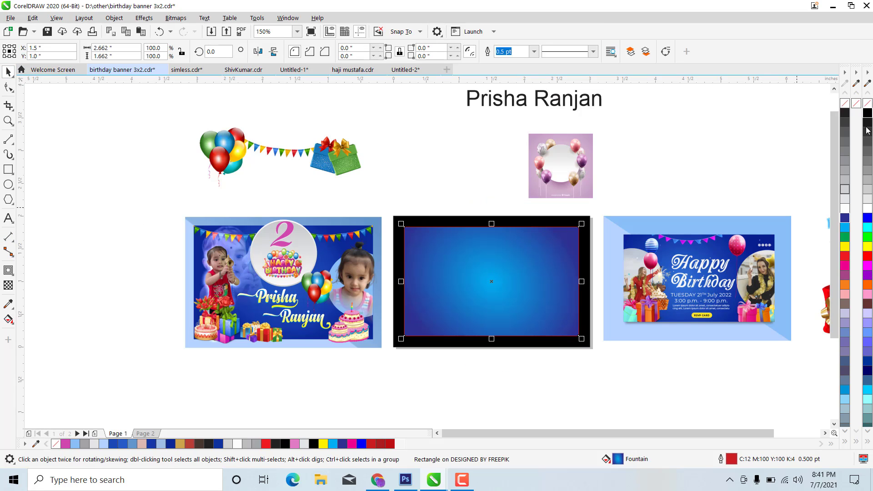
right_click(845, 103)
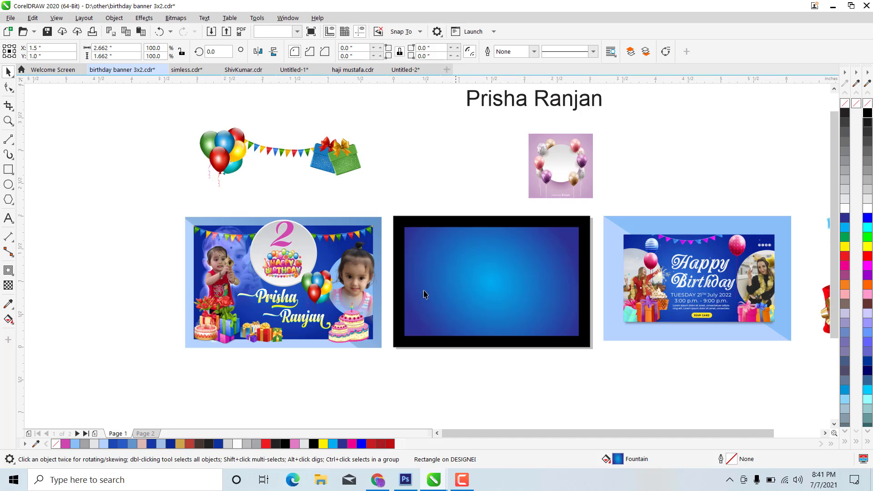
key("Escape")
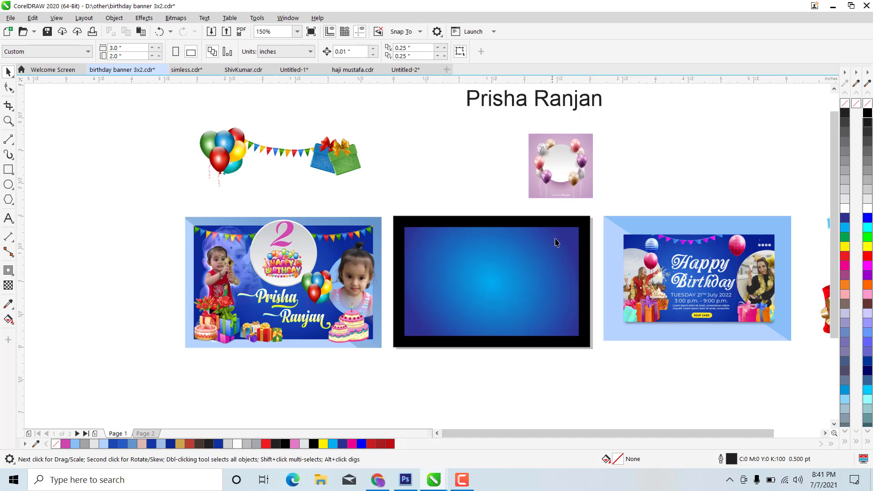
Give the outer black rectangle a linear fountain fill from medium blue at its upper-right corner to light blue at the centre, with a hard diagonal transition
left_click(586, 224)
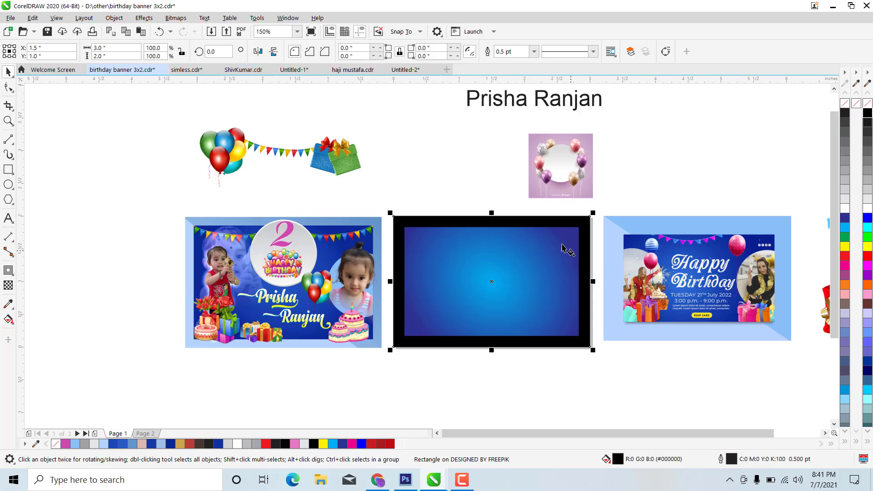
key("g")
left_click_drag(583, 221, 497, 285)
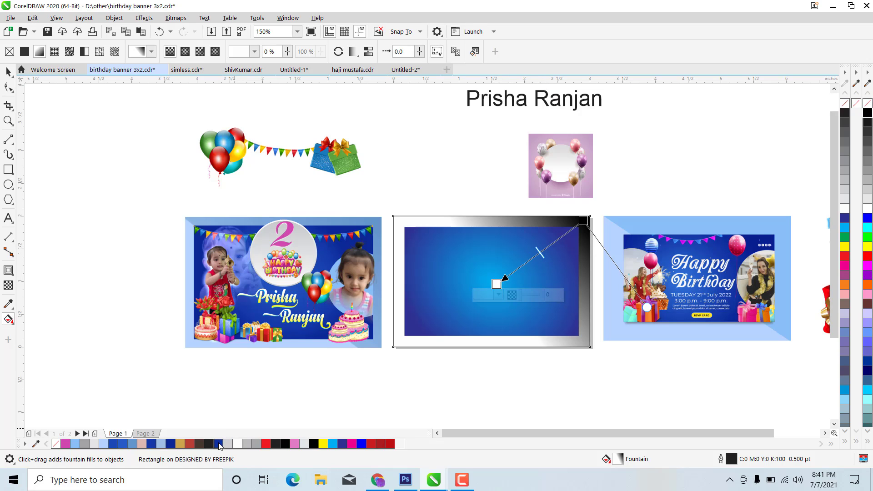
left_click(161, 449)
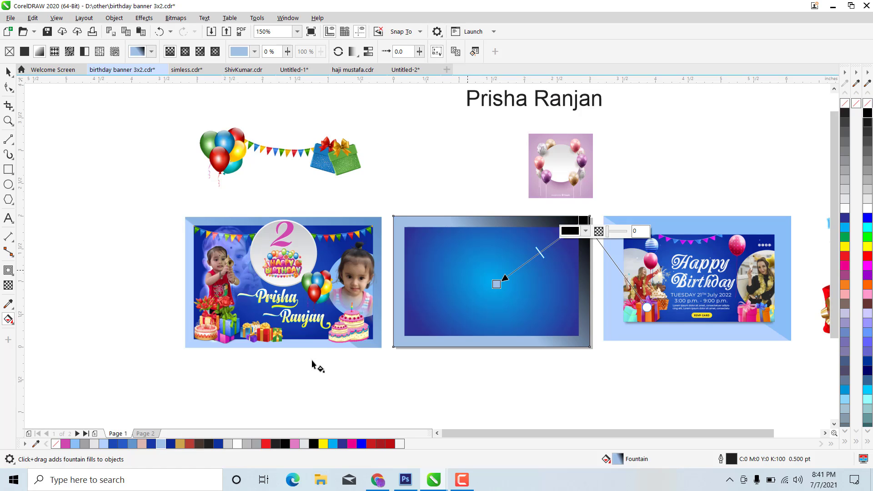
left_click(123, 447)
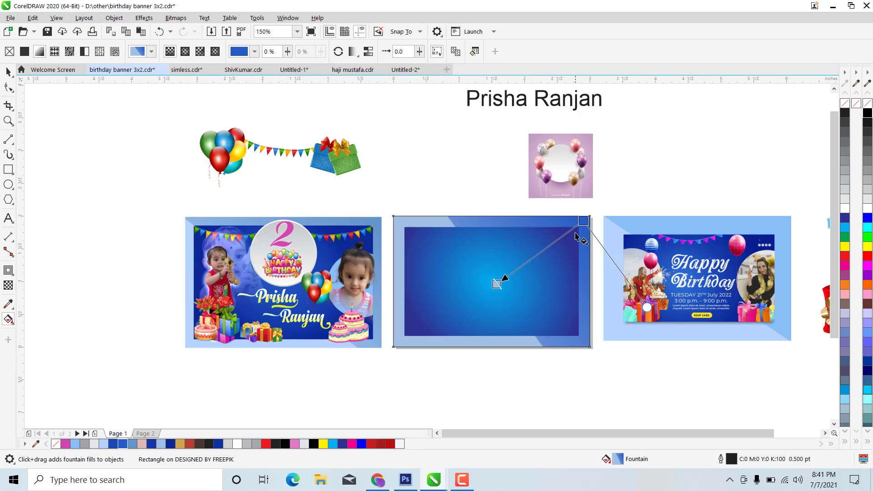
left_click(8, 74)
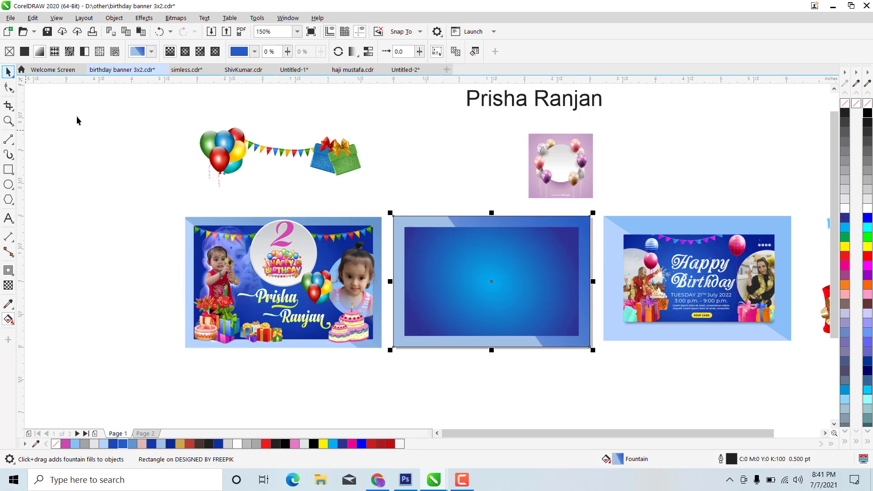
left_click(530, 376)
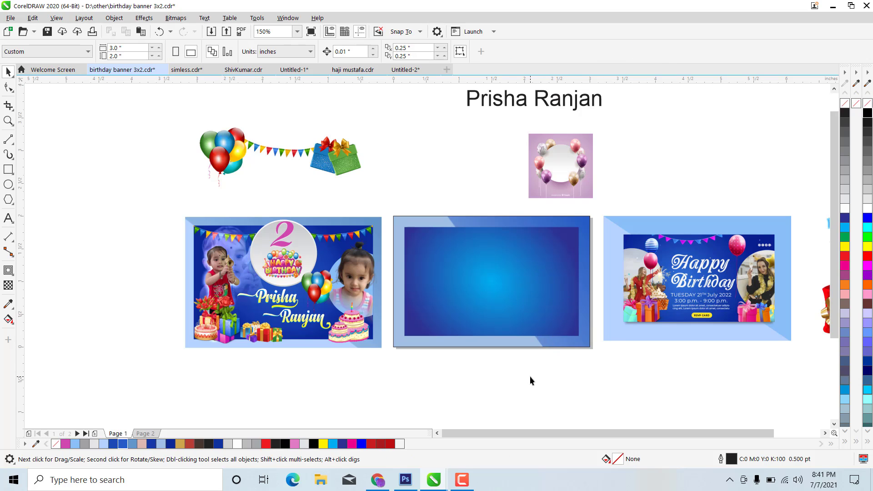
Try red and dark blue for the corner end of the outer frame's fountain fill, and settle on R100 G150 B203 (#6496CB)
left_click(463, 226)
key("g")
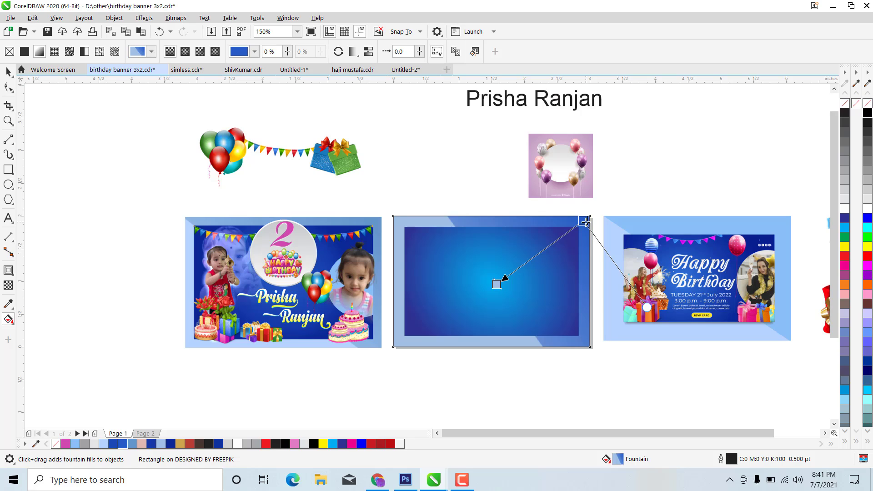
left_click(585, 222)
left_click(846, 257)
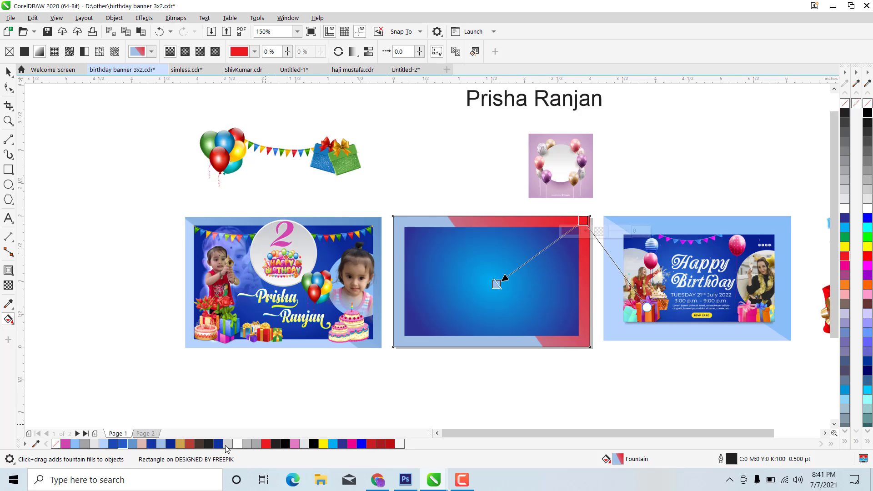
left_click(151, 447)
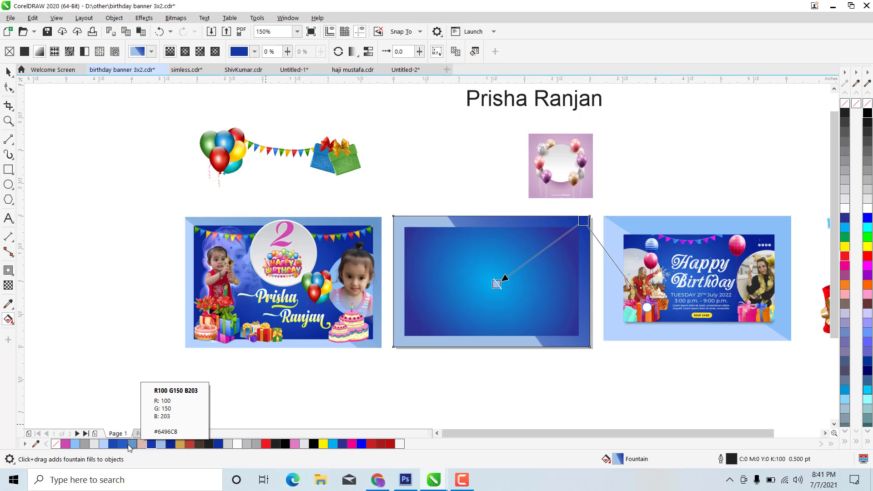
left_click(131, 447)
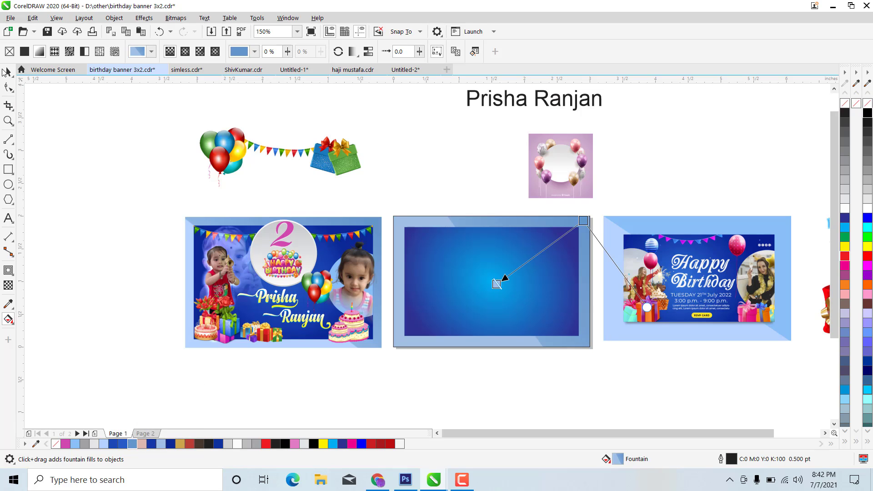
left_click(7, 72)
left_click(37, 135)
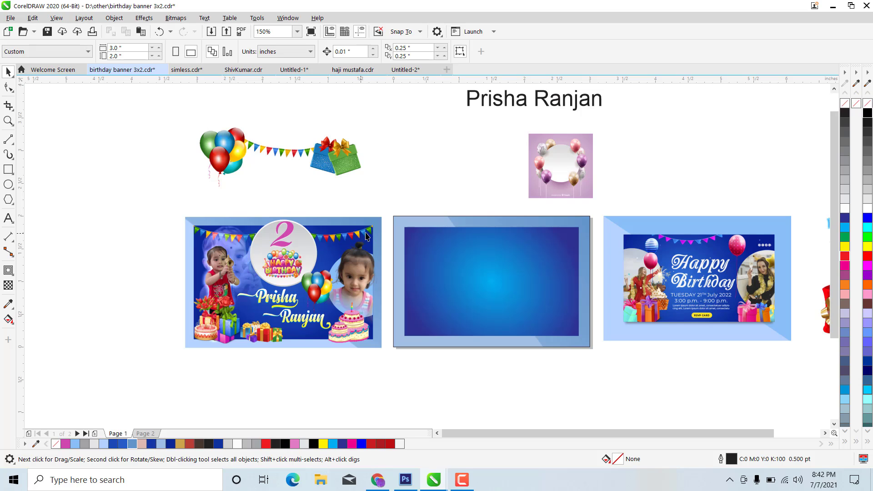
Reposition the balloon, bunting and gift clip art above the finished banner, and place a copy of it to the left
left_click_drag(229, 149, 302, 148)
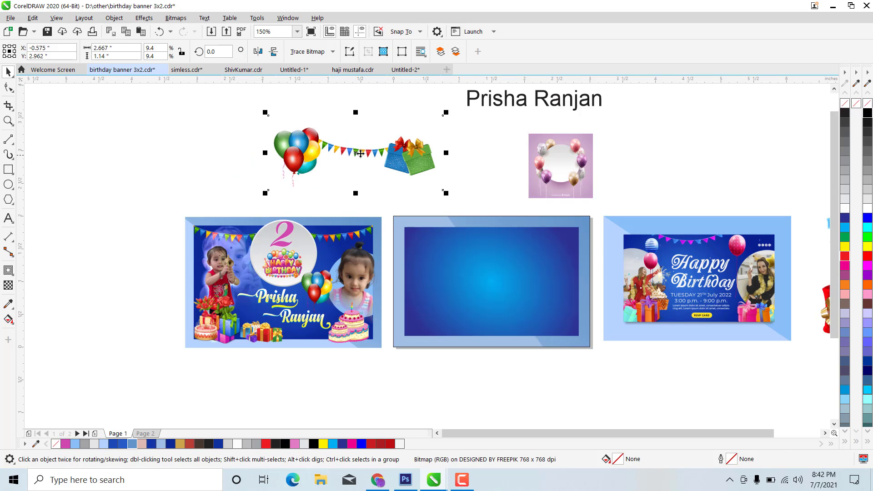
left_click_drag(360, 153, 382, 157)
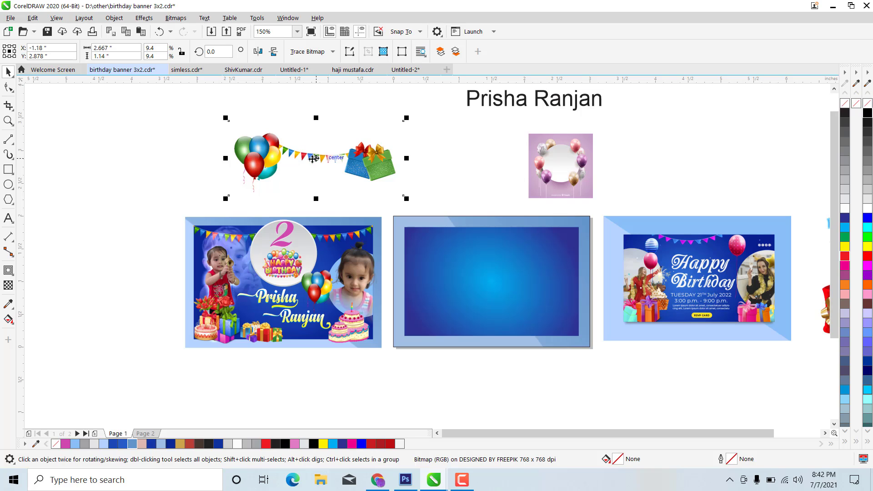
left_click_drag(264, 147, 92, 196)
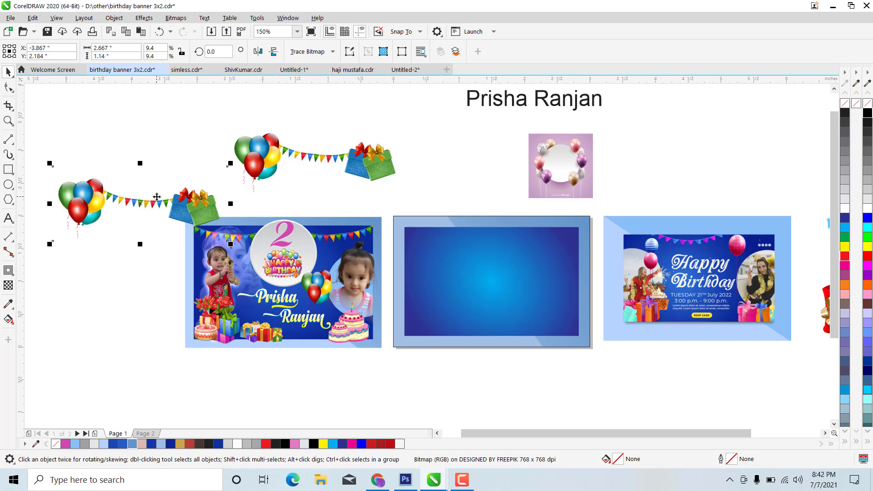
Crop the clip-art copy by its corner nodes on all four sides until only the flag bunting remains
left_click(8, 86)
left_click(58, 177)
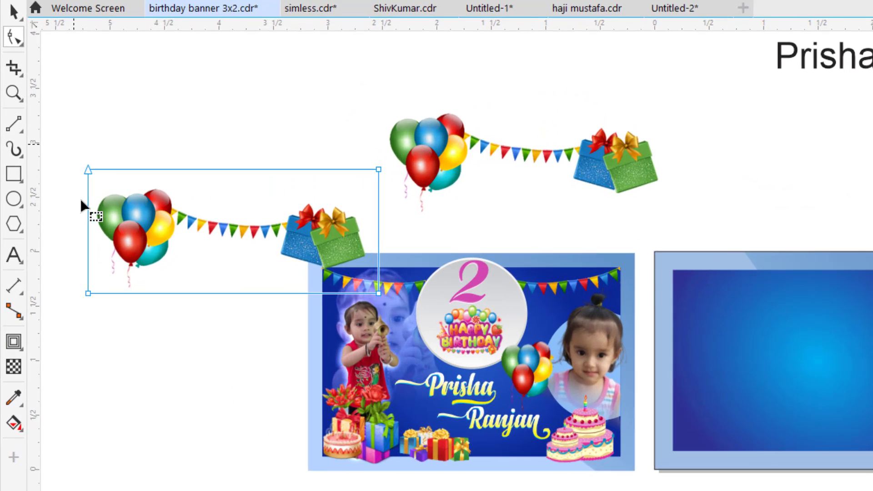
left_click_drag(44, 151, 67, 286)
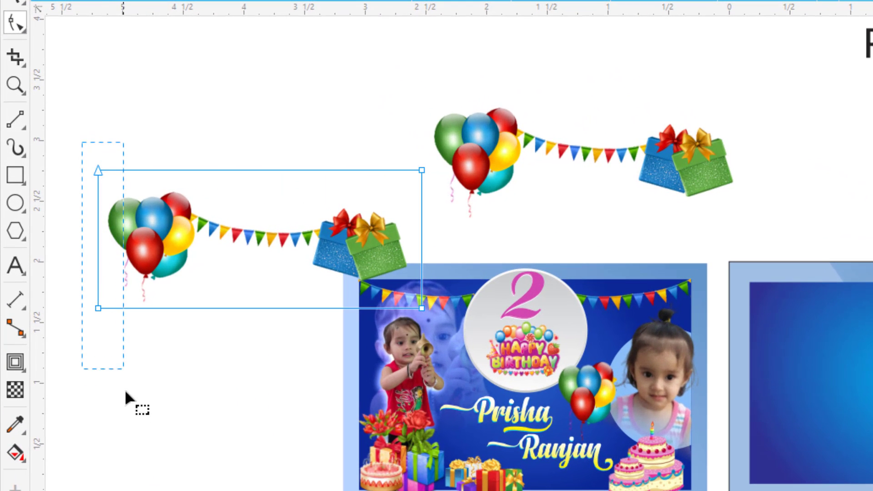
left_click_drag(125, 391, 127, 407)
left_click_drag(97, 310, 193, 318)
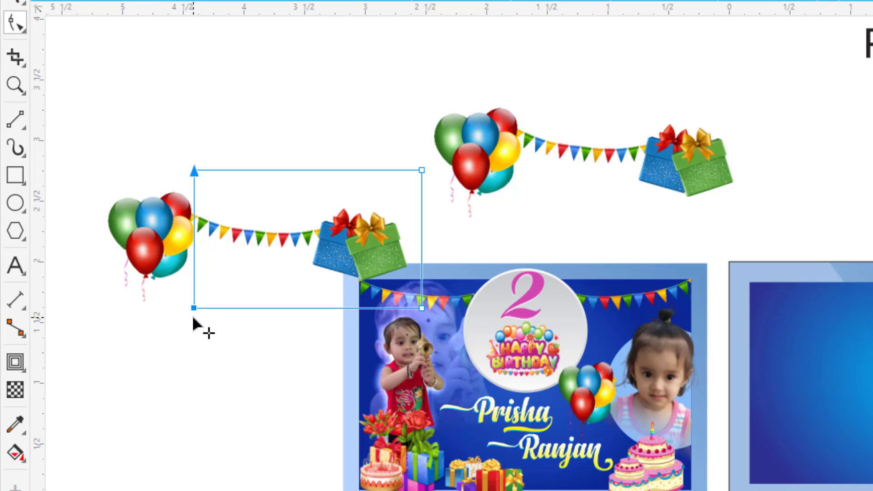
left_click_drag(385, 150, 418, 348)
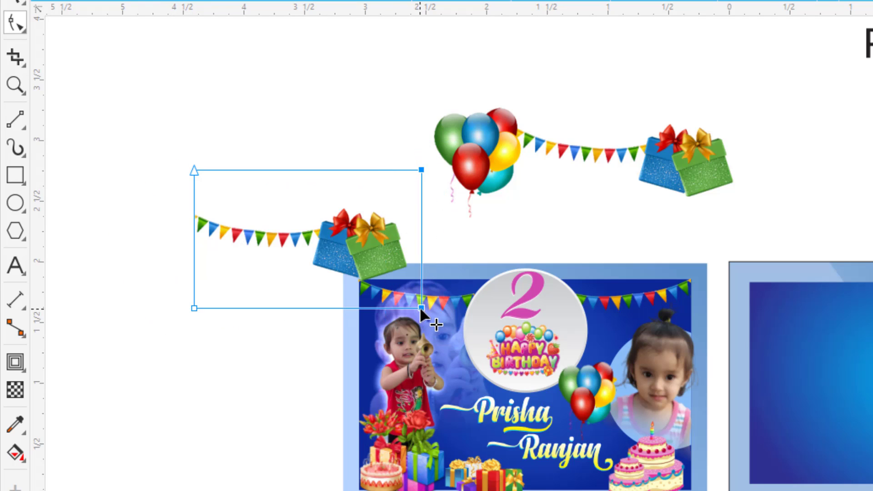
left_click_drag(421, 307, 316, 307)
left_click_drag(152, 332, 360, 278)
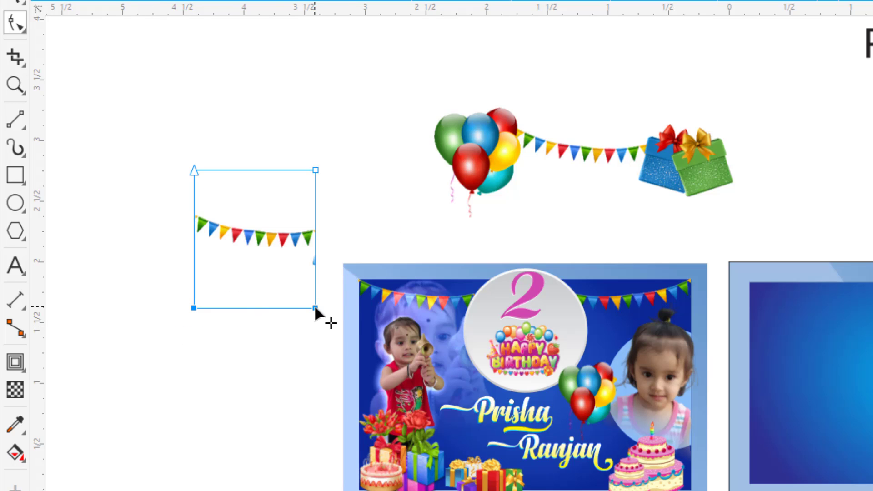
left_click_drag(315, 309, 315, 254)
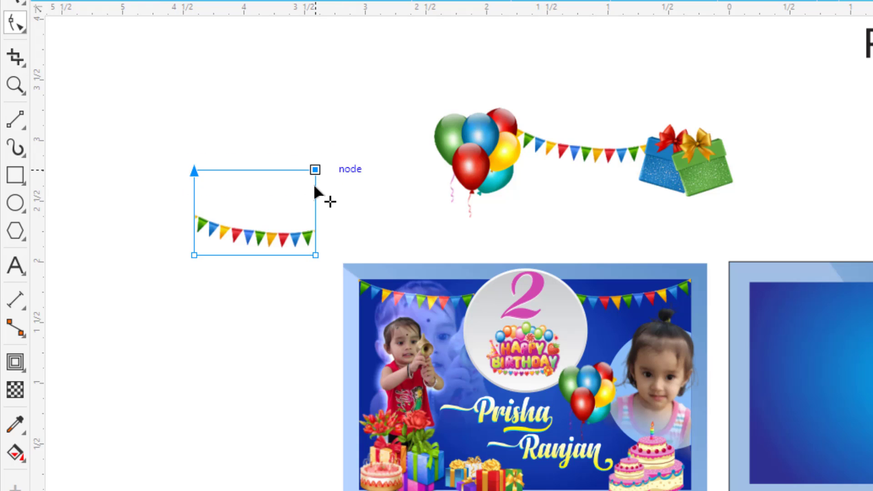
left_click_drag(314, 187, 315, 213)
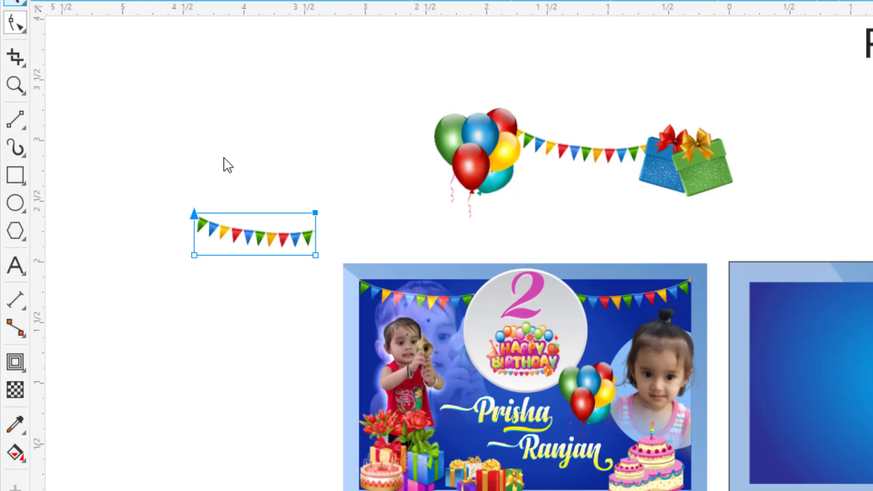
key("space")
Place the bunting in the upper-left corner of the inner blue rectangle and add a horizontally mirrored copy in its upper-right corner
left_click_drag(262, 240, 800, 300)
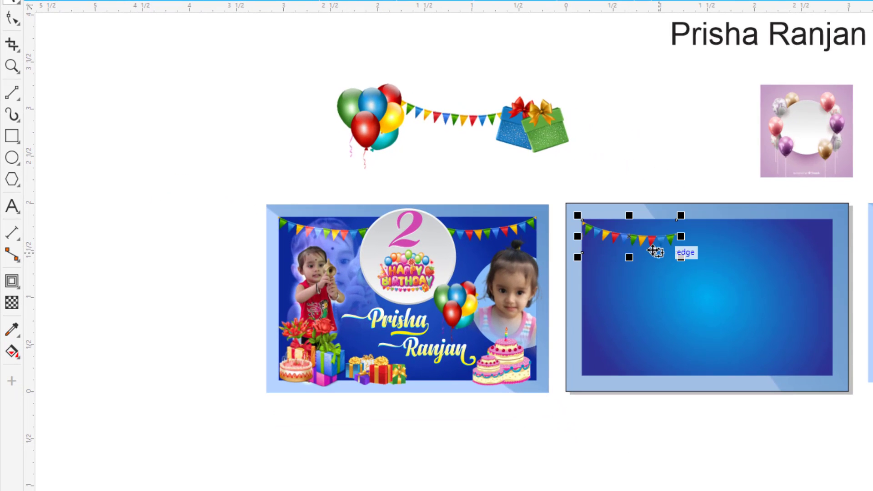
key("Escape")
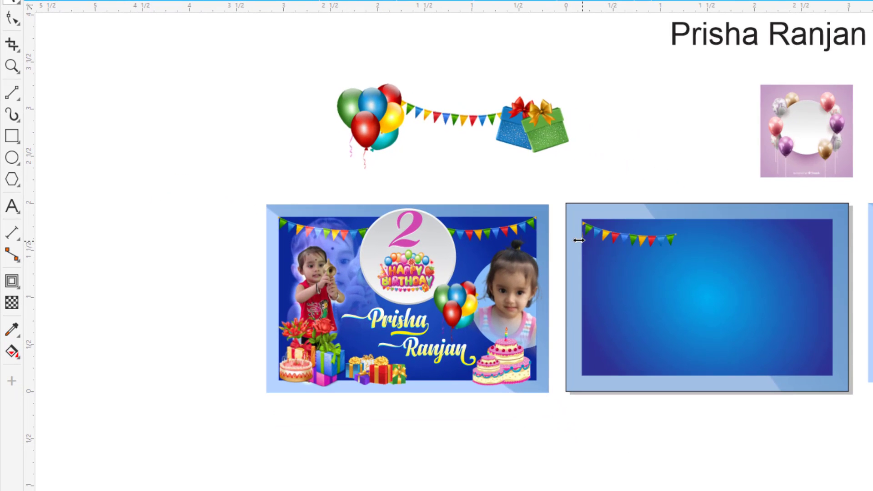
left_click_drag(579, 240, 784, 247)
key("Escape")
key("Escape")
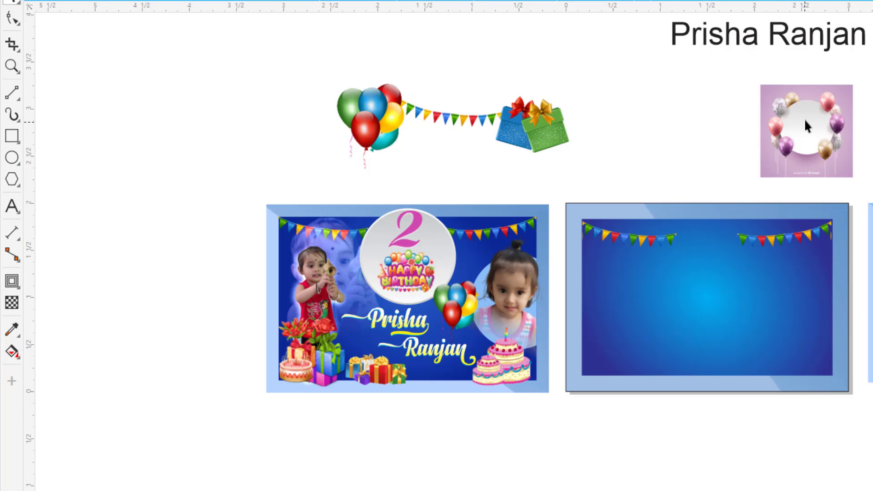
Examine the round plate in the pink balloon image, and draw an ellipse about 0.69 by 0.72 inch over the new banner's top edge
scroll(805, 125, "up", 1)
scroll(811, 108, "up", 1)
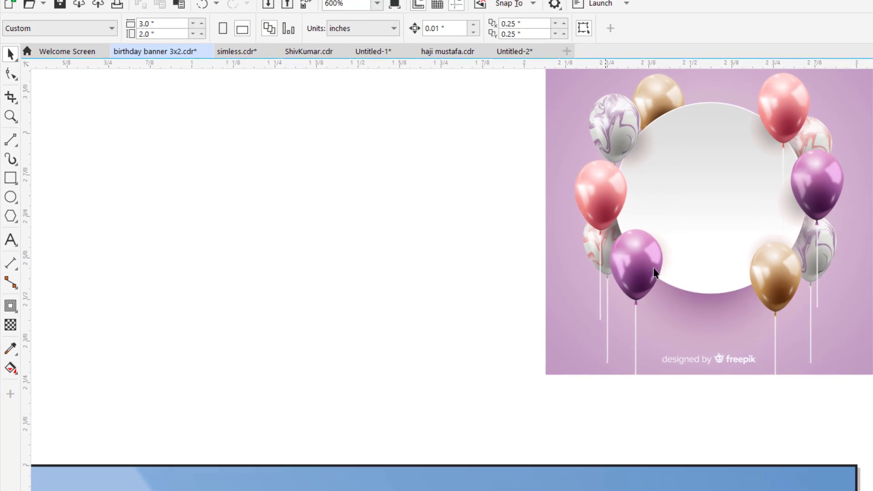
scroll(672, 273, "down", 1)
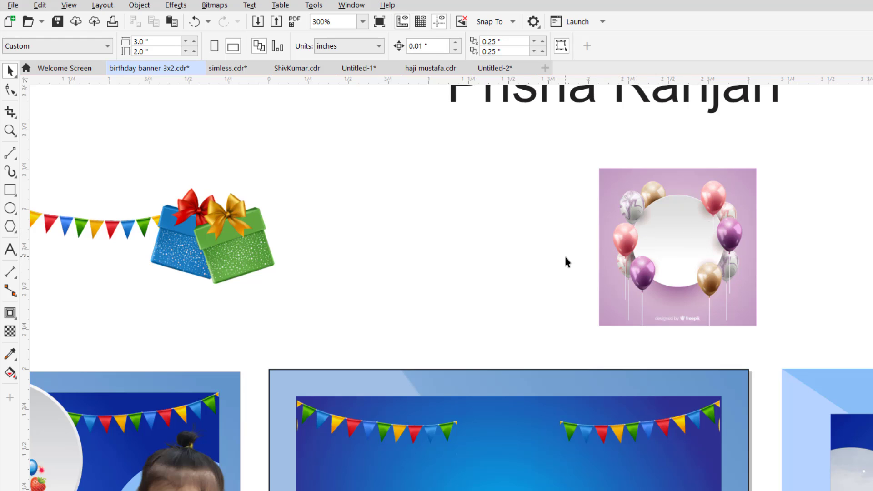
scroll(565, 259, "down", 1)
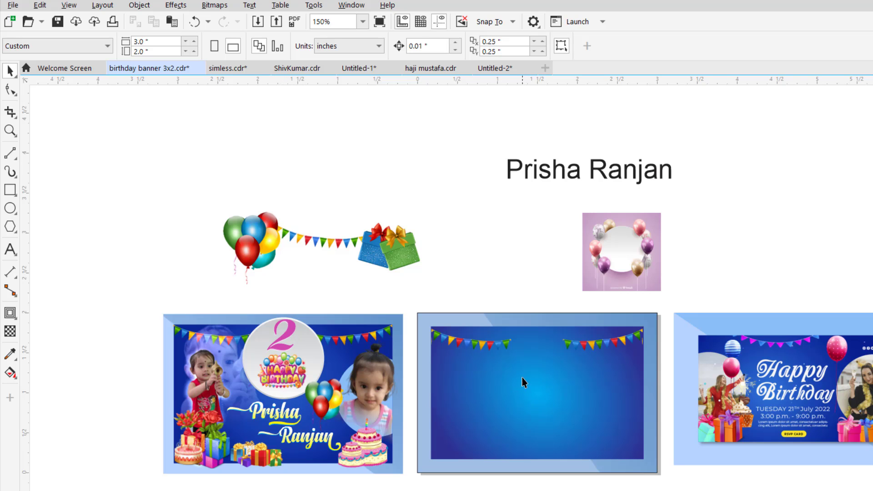
left_click(10, 208)
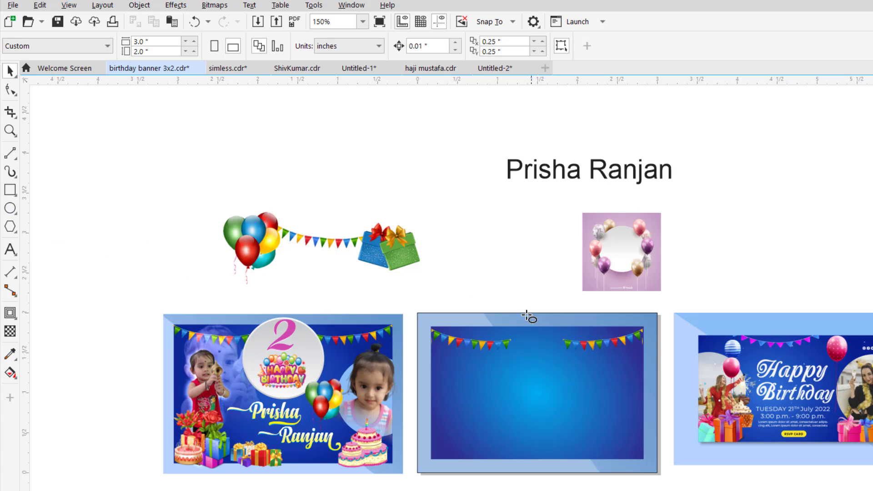
left_click_drag(496, 271, 551, 327)
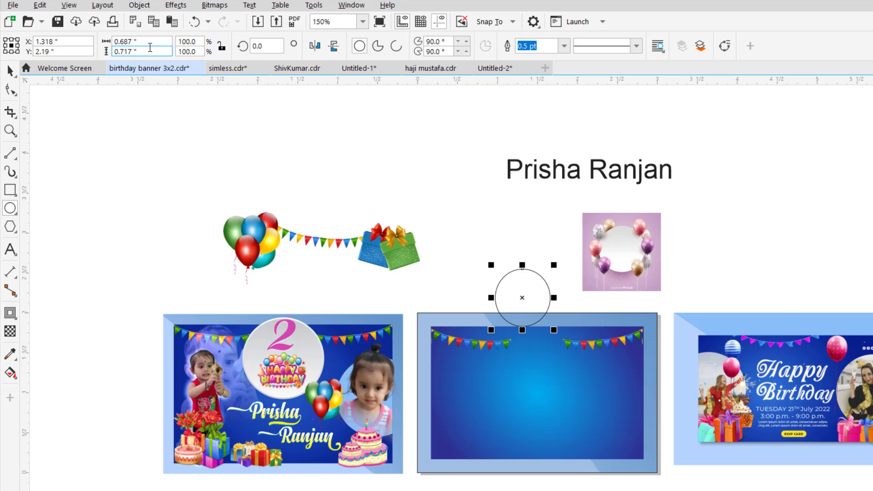
Set the ellipse's width and height to 1 inch each
left_click(169, 42)
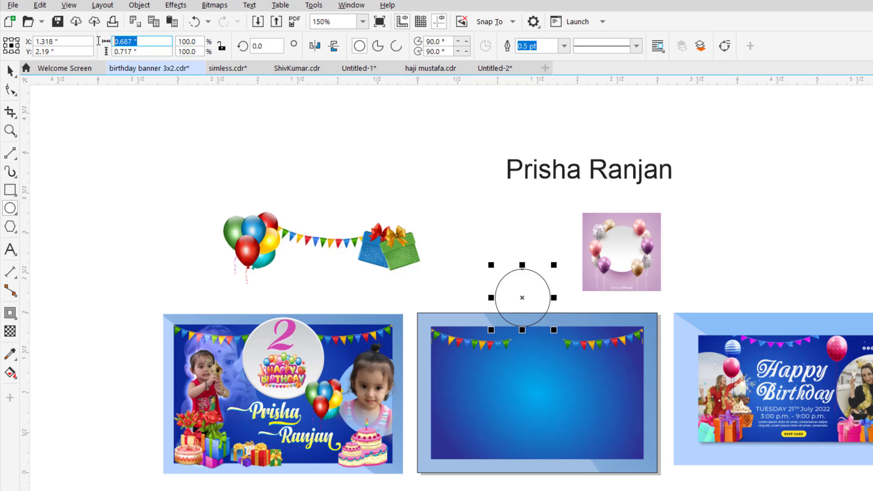
type("1")
left_click(153, 52)
type("1")
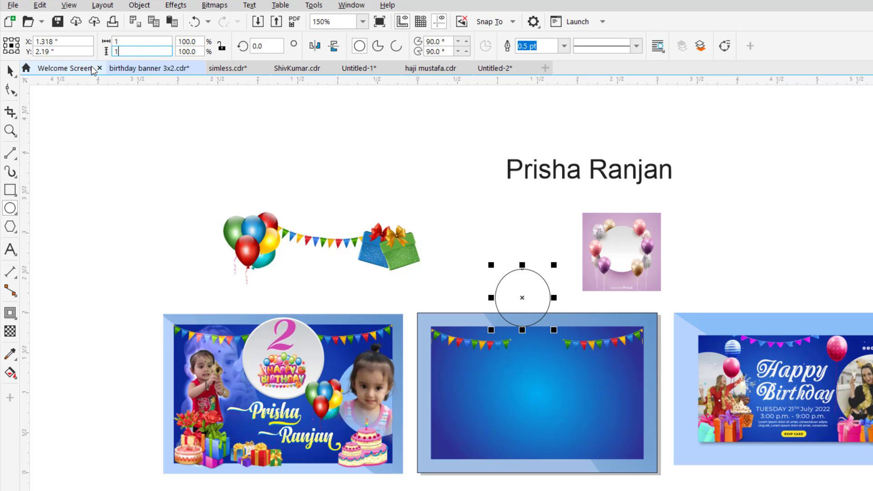
left_click(9, 70)
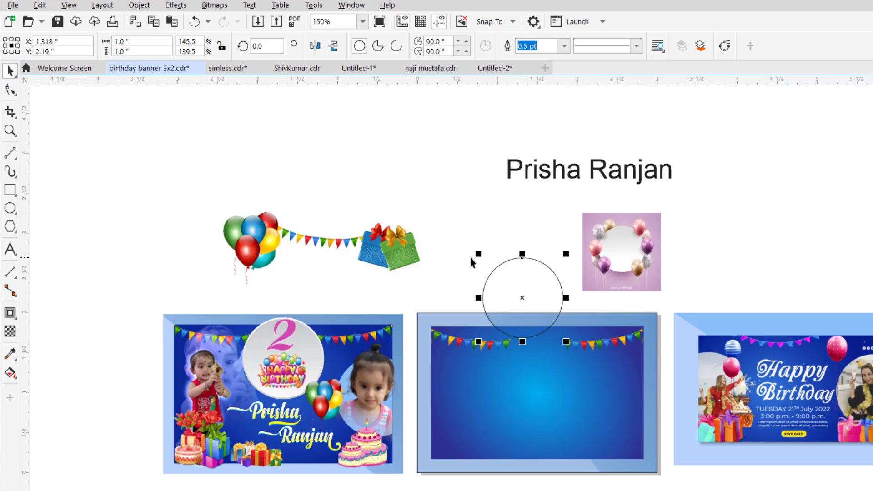
Move the circle off the new banner into the empty space between the gift boxes and the pink balloon image
left_click(529, 311)
left_click(522, 293)
left_click_drag(522, 292, 509, 250)
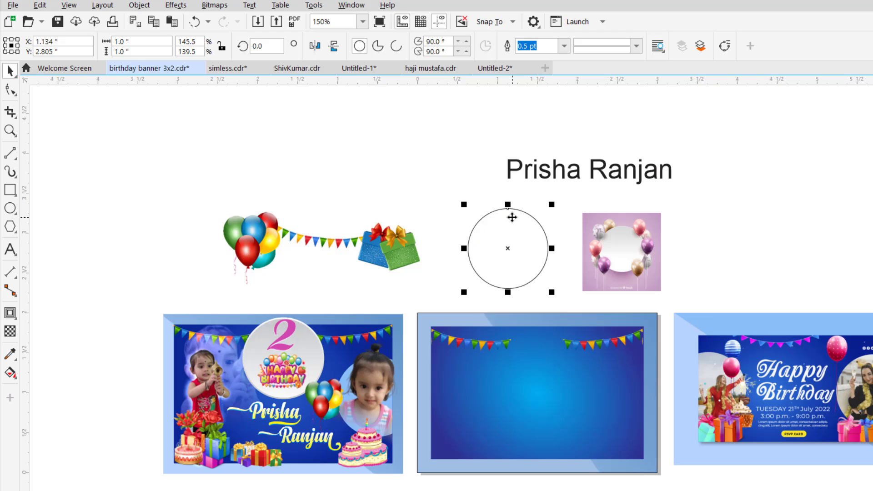
scroll(511, 217, "up", 2)
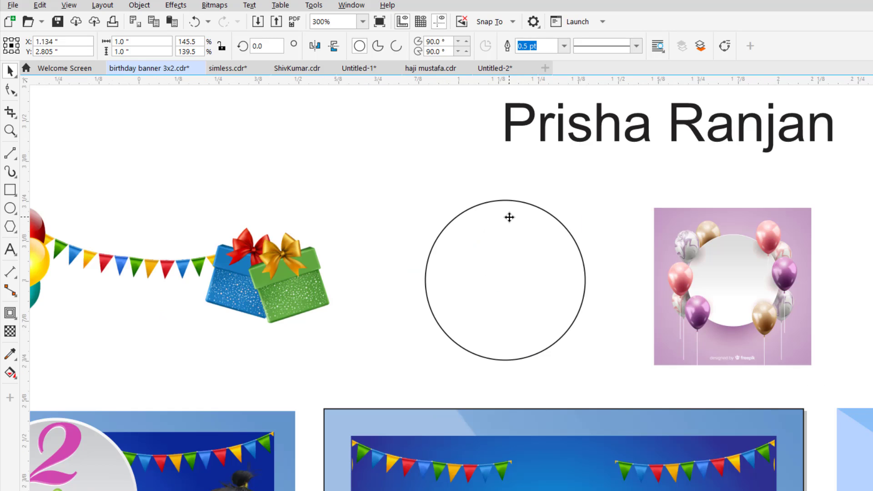
scroll(509, 217, "up", 2)
left_click_drag(507, 232, 508, 229)
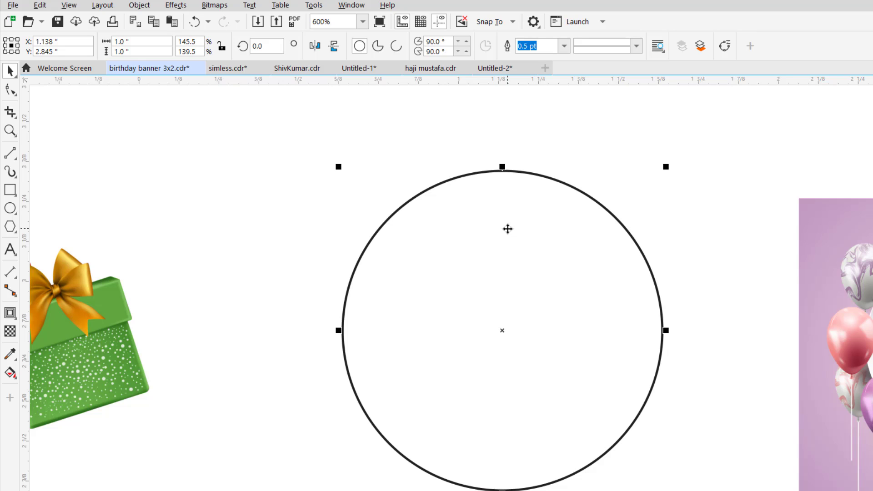
Fill the circle with a vertical linear gradient from light grey at its top to white at its bottom
key("g")
left_click_drag(505, 192, 504, 372)
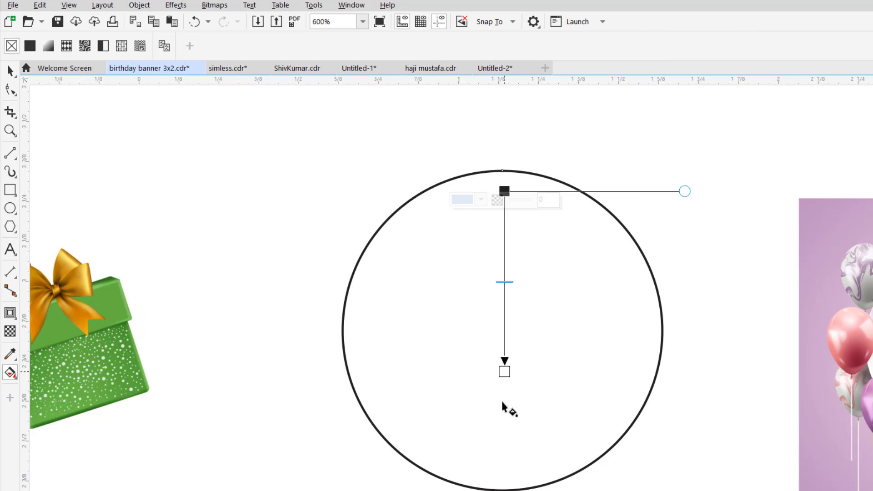
left_click_drag(502, 405, 500, 475)
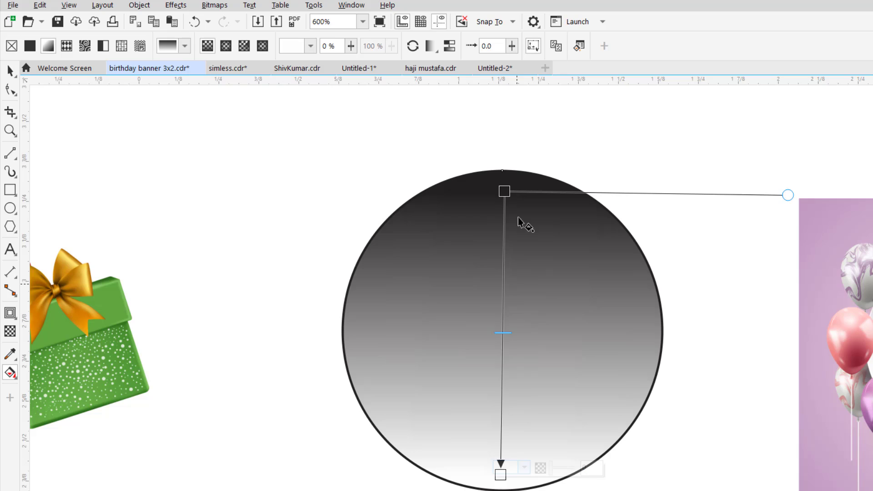
left_click(505, 191)
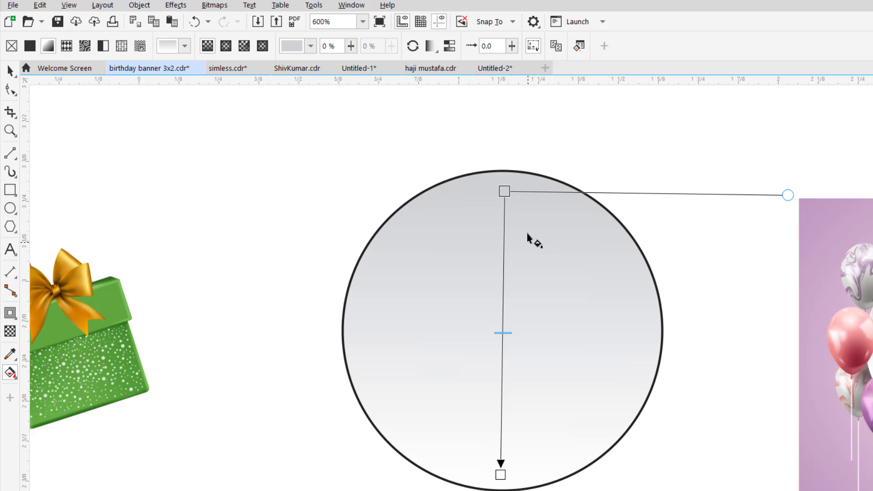
left_click(9, 73)
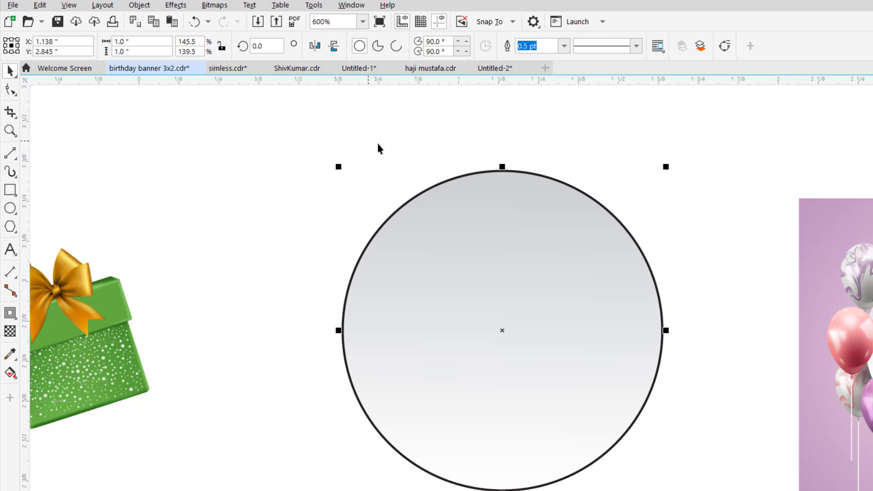
Set the circle's outline to 1.0 pt and convert the outline to a separate object
left_click(564, 46)
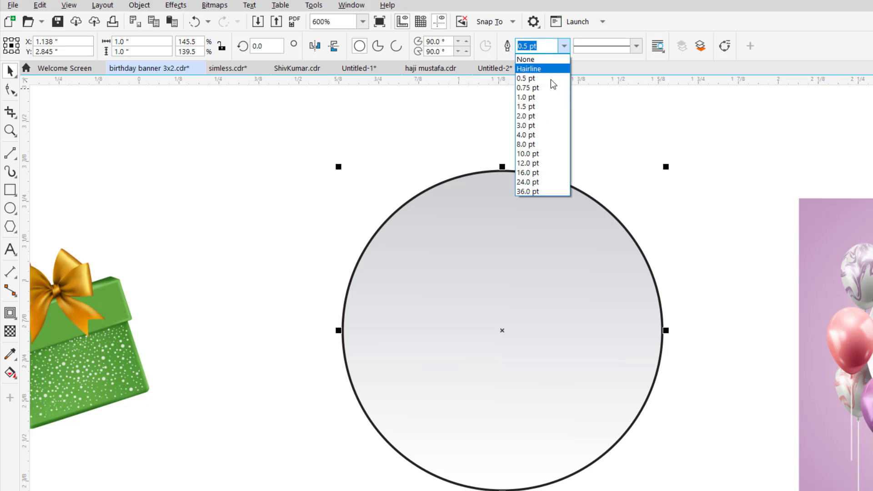
left_click(544, 97)
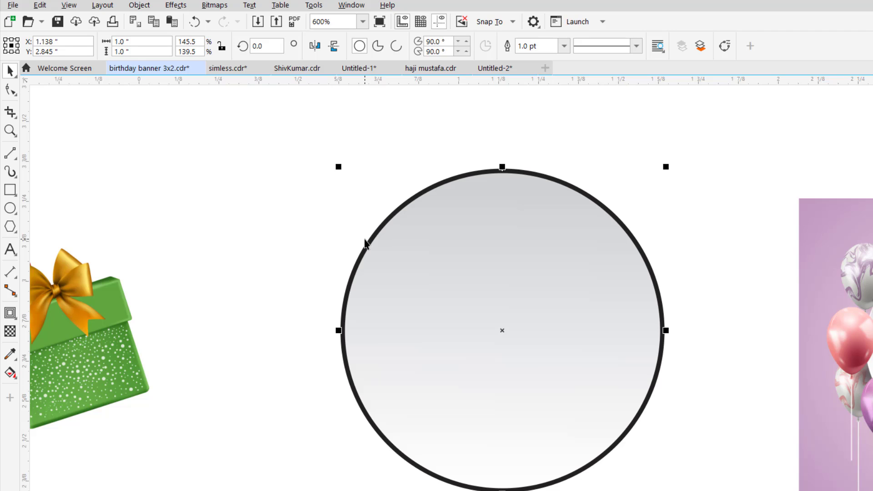
key("ctrl+shift+q")
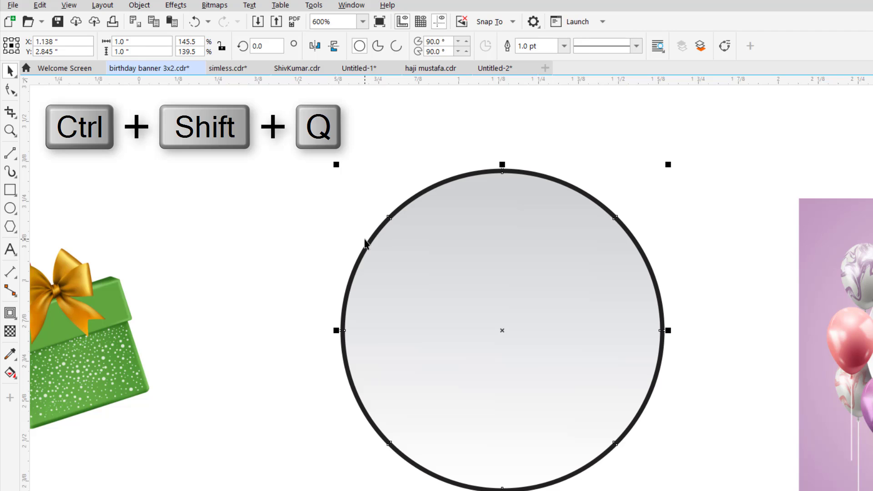
left_click(316, 261)
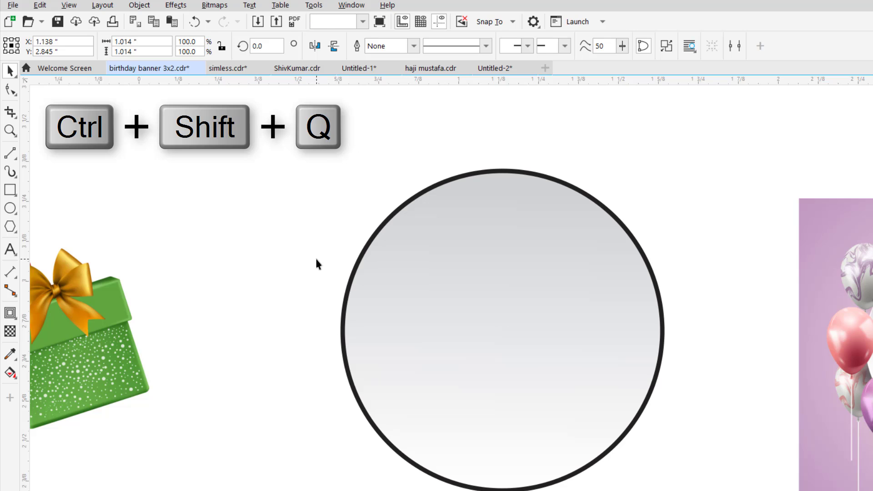
Try colouring the circle's converted outline ring red, and undo it
left_click(481, 173)
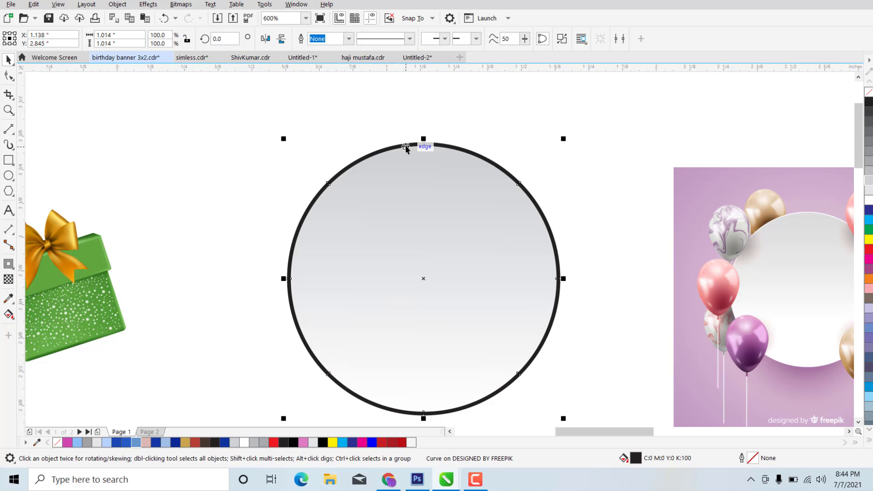
left_click(382, 151)
left_click(383, 152)
right_click(869, 249)
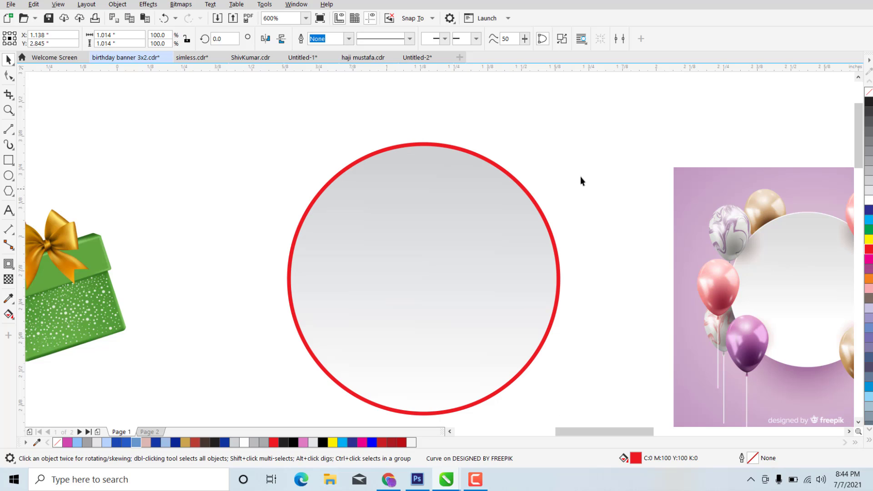
key("ctrl+z")
Copy the circle's gradient fill onto the outline ring and flip the ring so its shading runs in the opposite direction
left_click(571, 157)
left_click(451, 237)
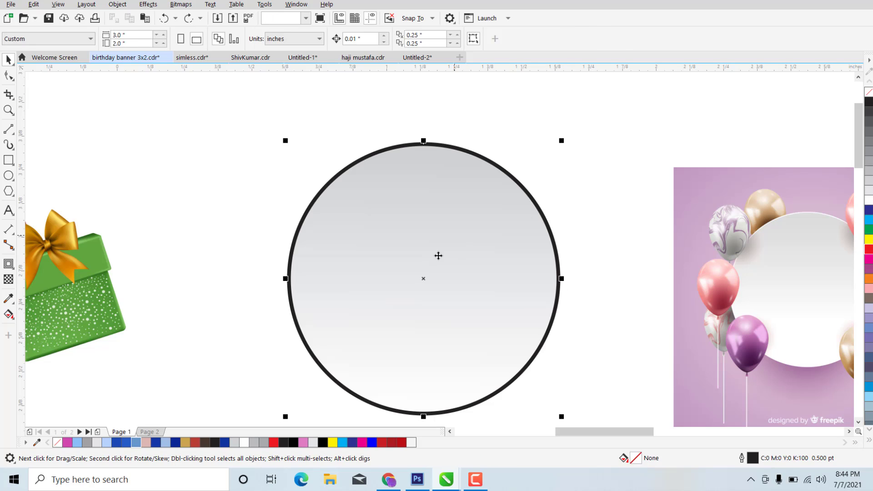
left_click(508, 117)
left_click_drag(450, 236, 482, 156)
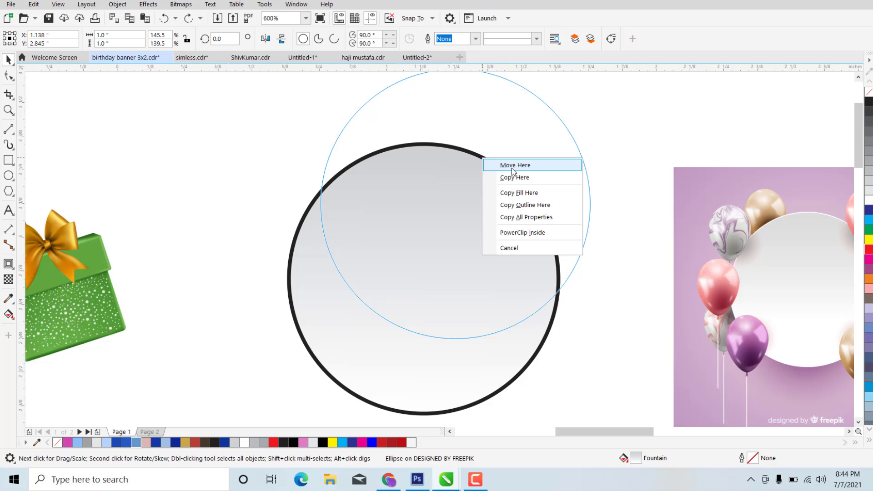
left_click(527, 193)
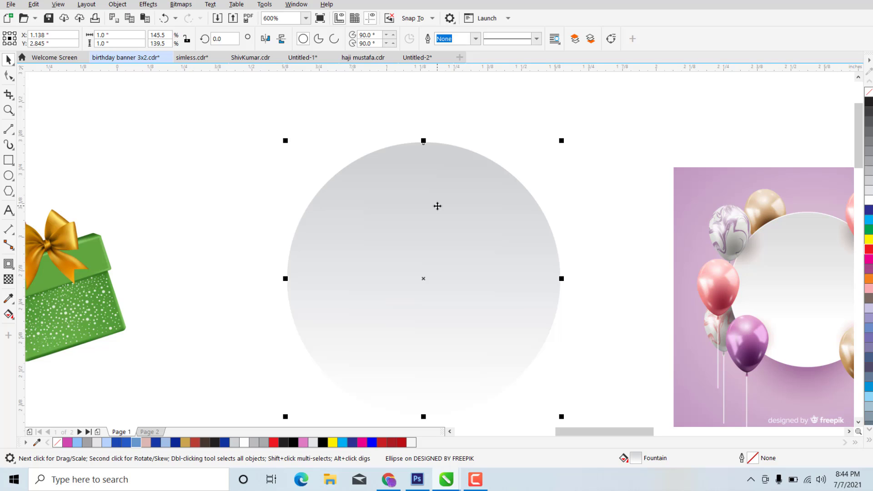
left_click(266, 41)
key("ctrl+z")
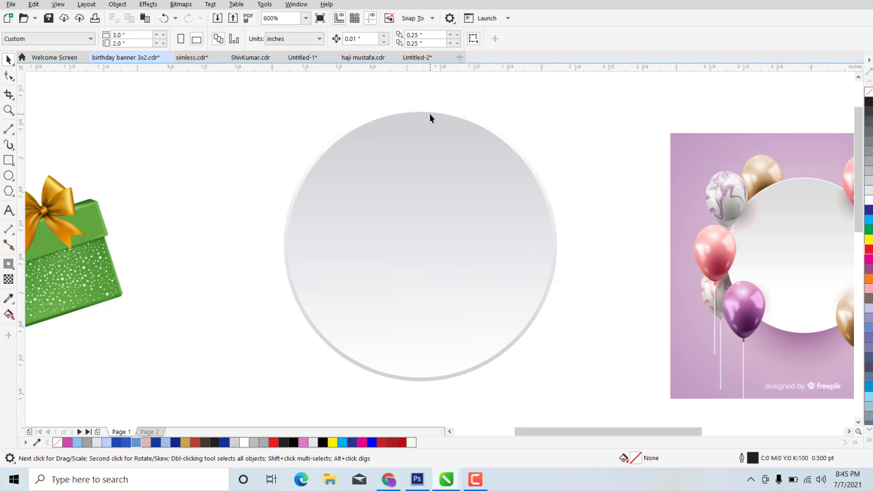
Group the circle with its ring, move it to the new banner's top centre between the buntings, and scale it to about 0.66 inch
scroll(429, 113, "down", 2)
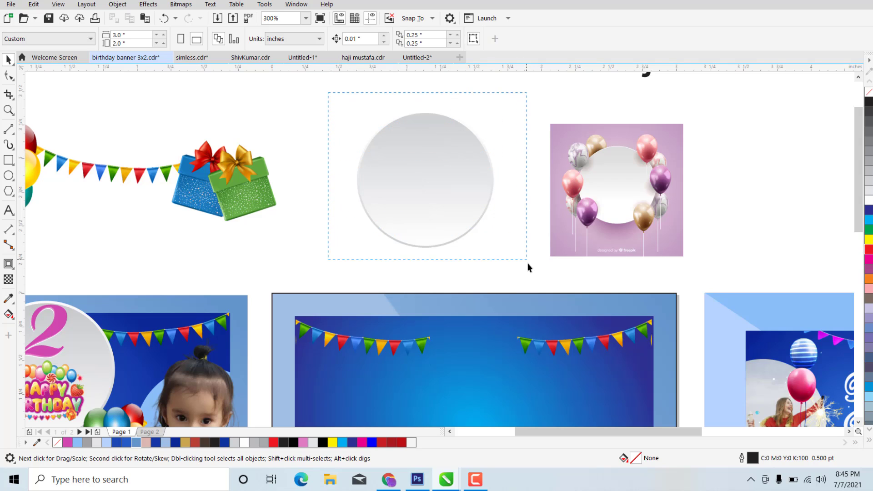
key("Tab")
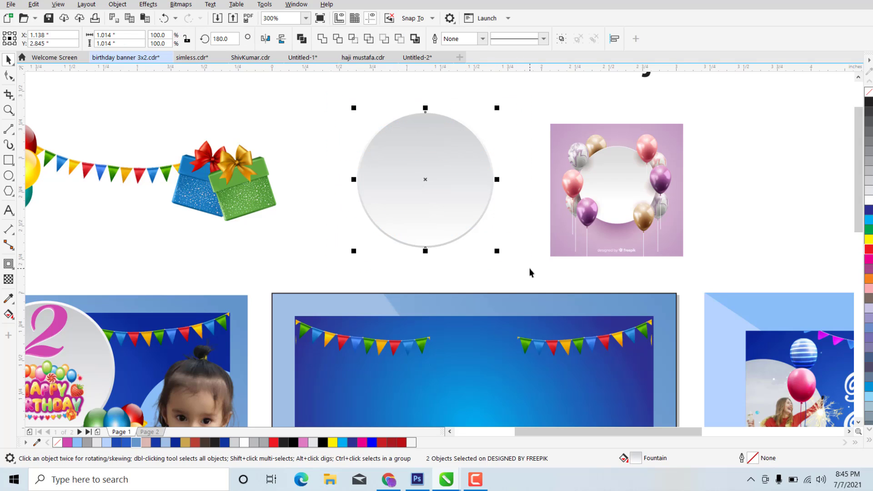
left_click_drag(427, 208, 472, 326)
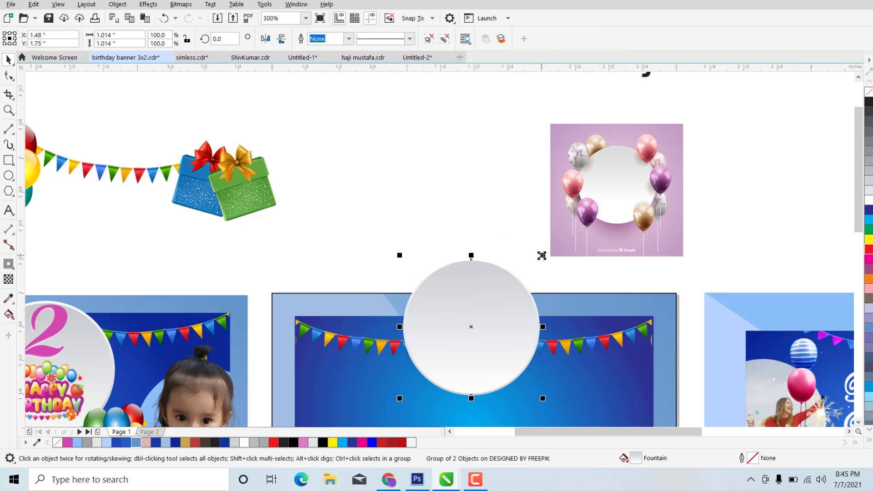
left_click_drag(542, 255, 516, 284)
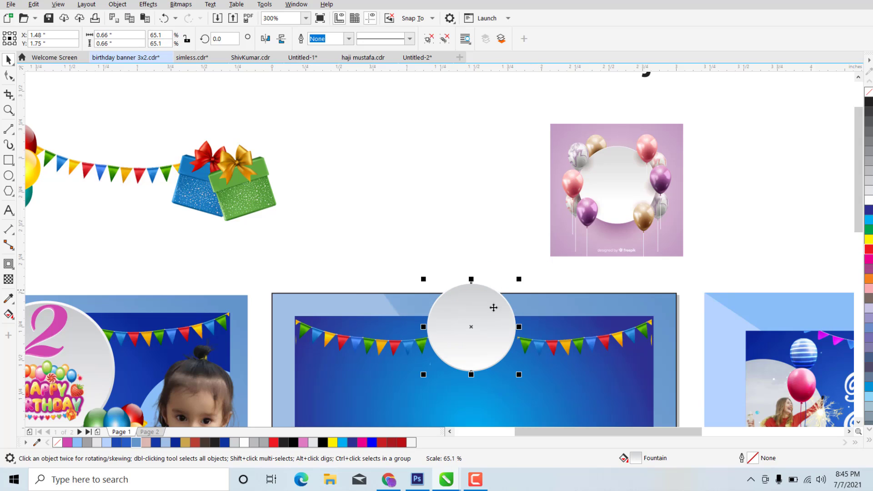
left_click_drag(472, 330, 473, 343)
left_click(468, 231)
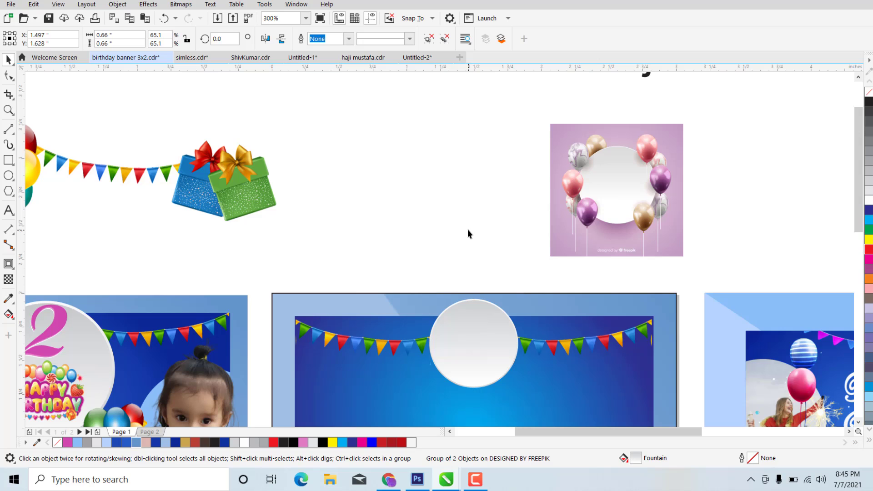
Place a copy of the finished banner's Happy Birthday clip art on the new banner's round plate
scroll(467, 230, "down", 3)
scroll(464, 311, "up", 3)
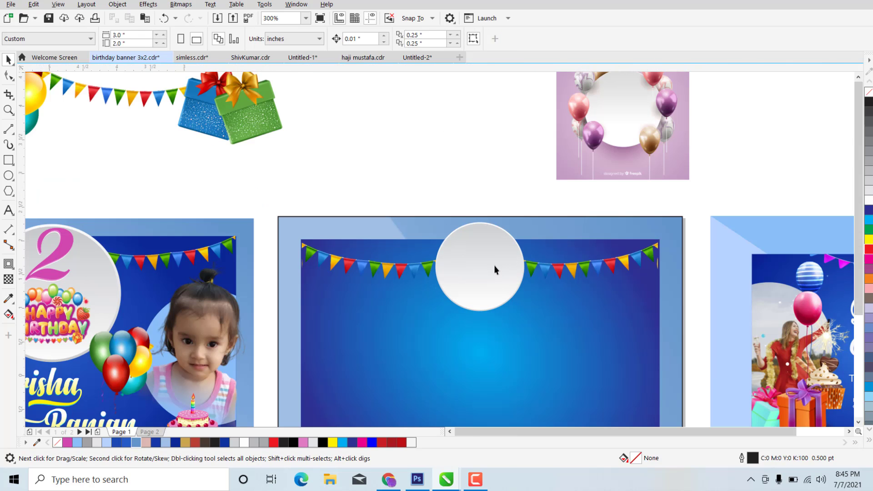
scroll(495, 267, "down", 3)
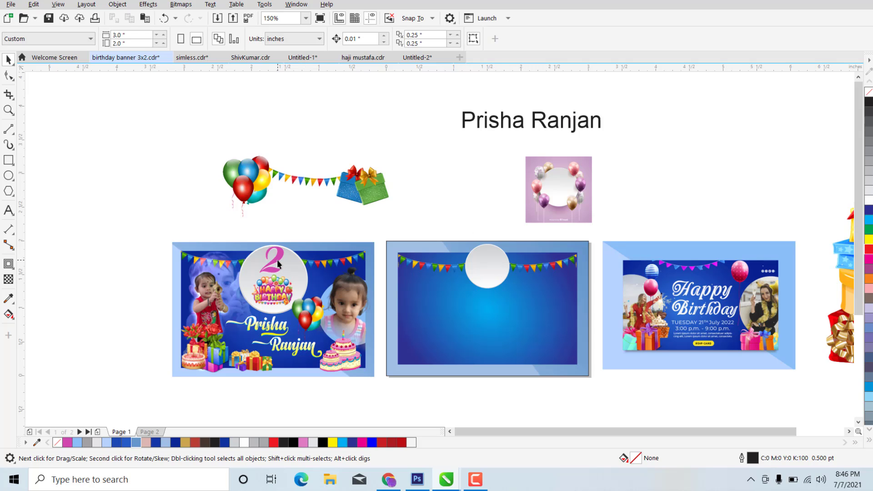
left_click(277, 292)
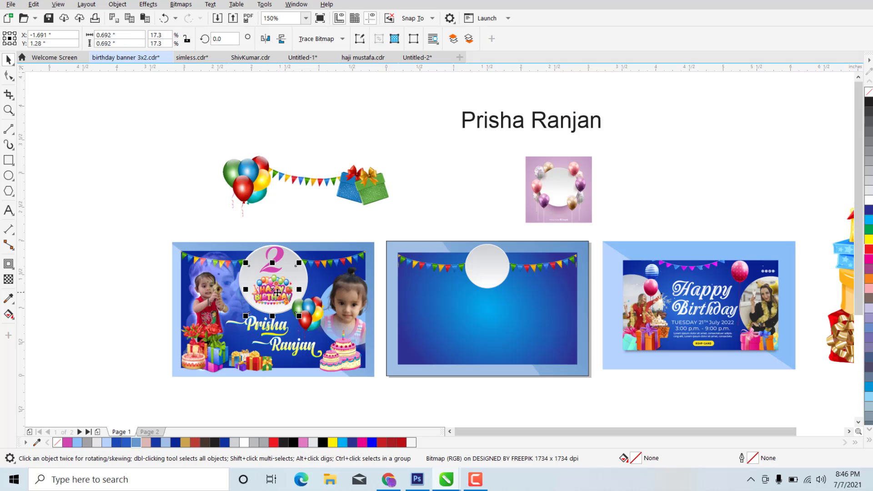
left_click_drag(275, 293, 486, 272)
right_click(486, 272)
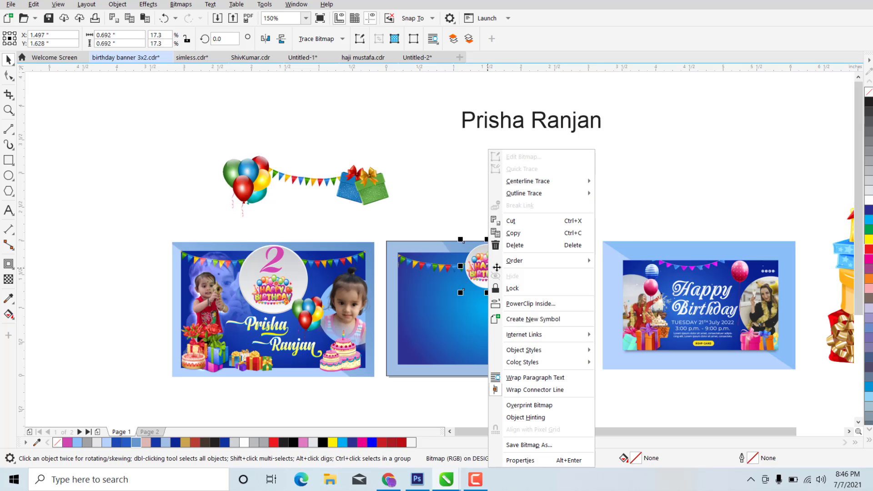
left_click(456, 217)
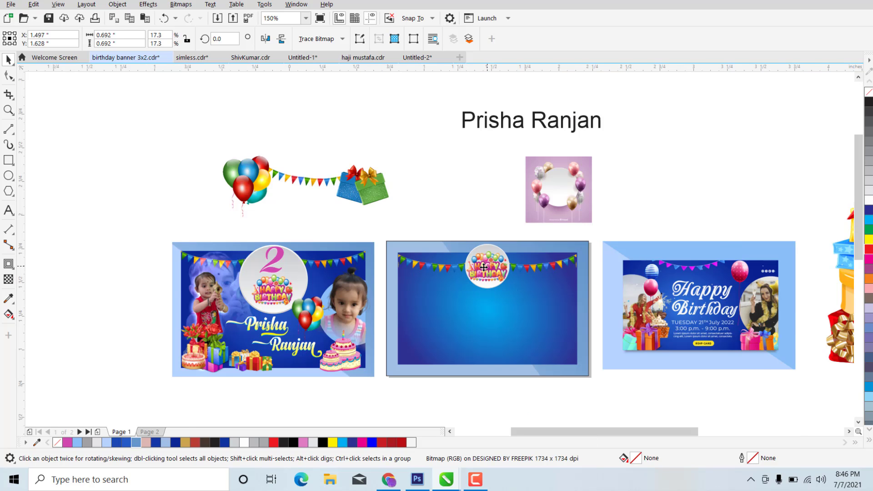
Scale the Happy Birthday clip art to about 0.47 inch and shift it down into the lower half of the plate
scroll(482, 266, "up", 1)
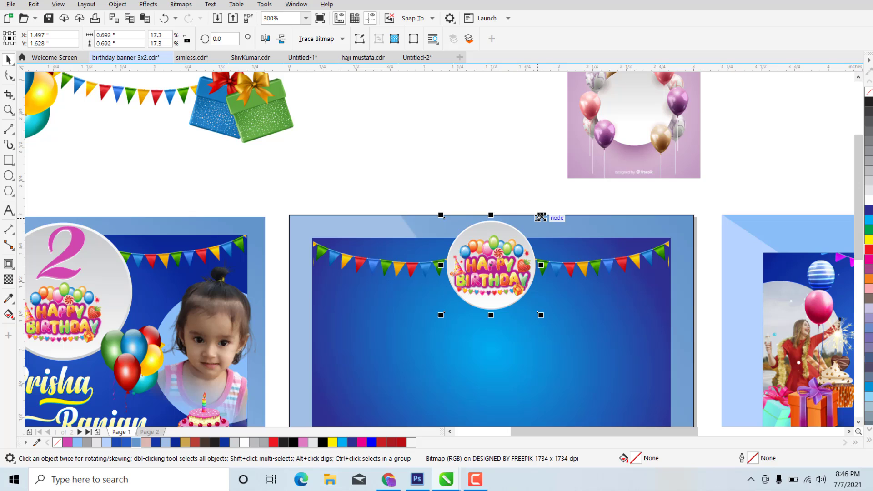
left_click_drag(541, 215, 531, 237)
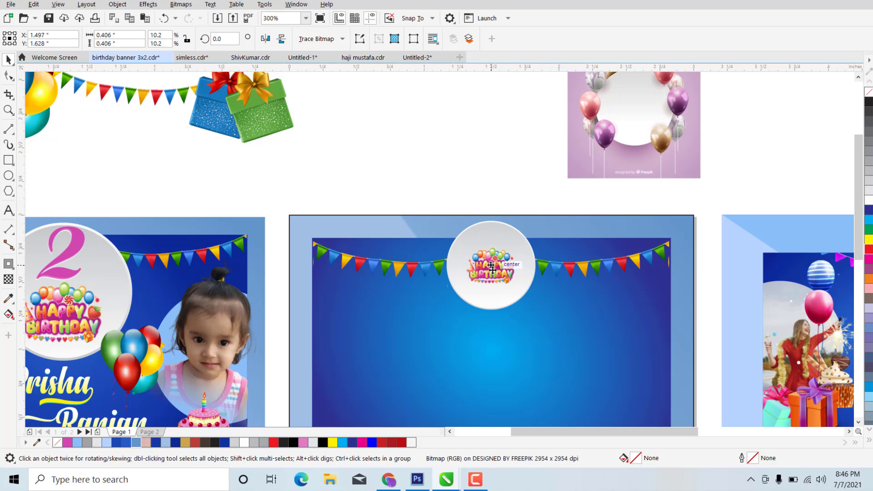
key("Down")
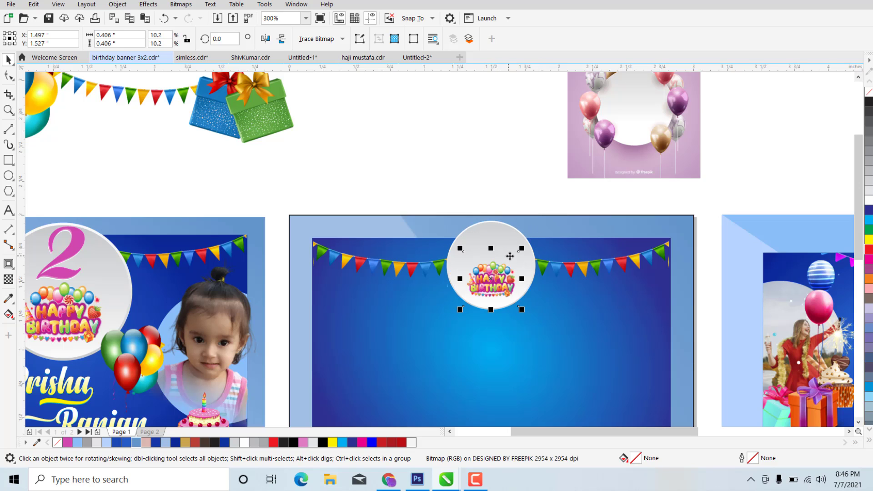
left_click_drag(523, 248, 526, 244)
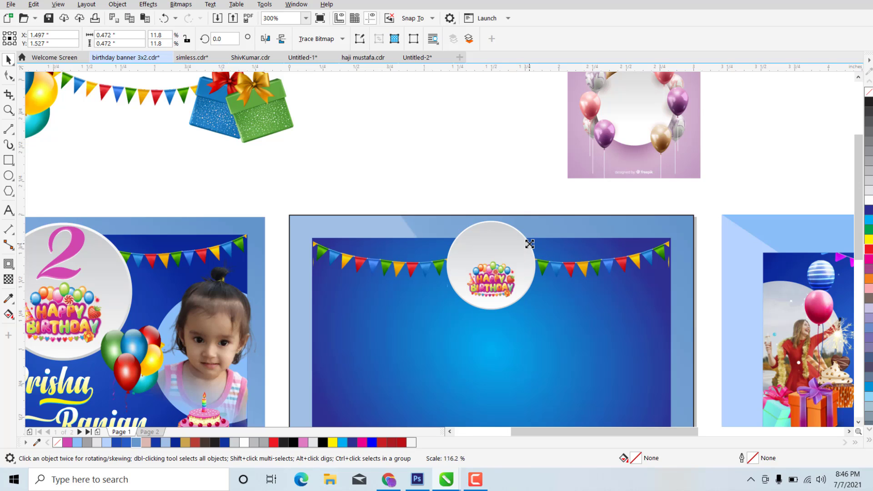
key("Escape")
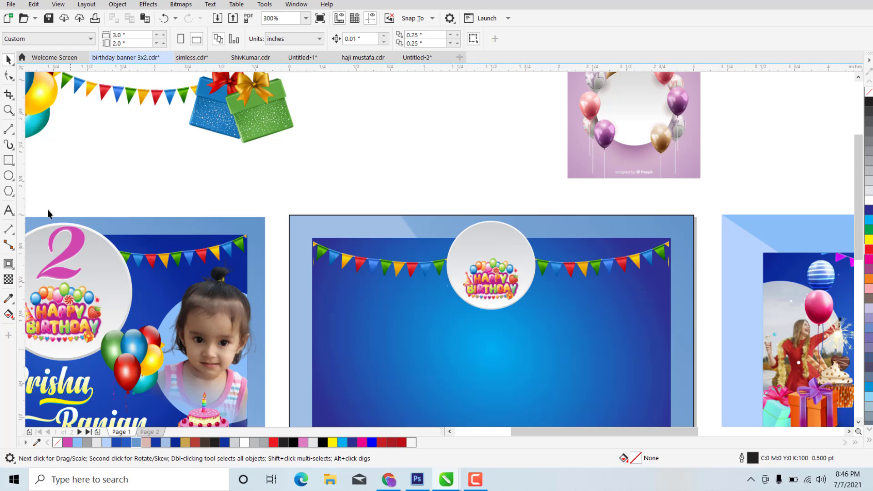
Place a copy of the finished banner's number 2 above the new plate's Happy Birthday art, scaled to about 0.21 inch wide
left_click_drag(37, 199, 91, 286)
left_click_drag(31, 290, 207, 286)
left_click_drag(155, 273, 588, 249)
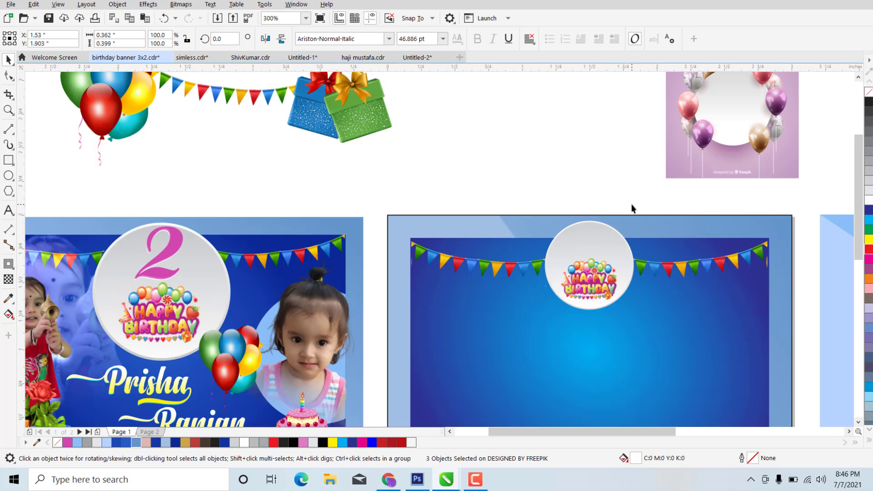
left_click_drag(621, 200, 614, 216)
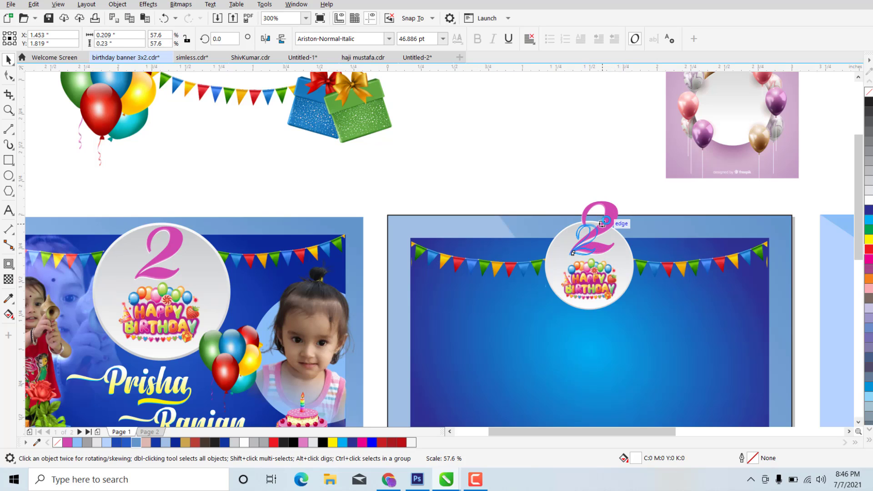
key("Escape")
left_click_drag(611, 432, 631, 431)
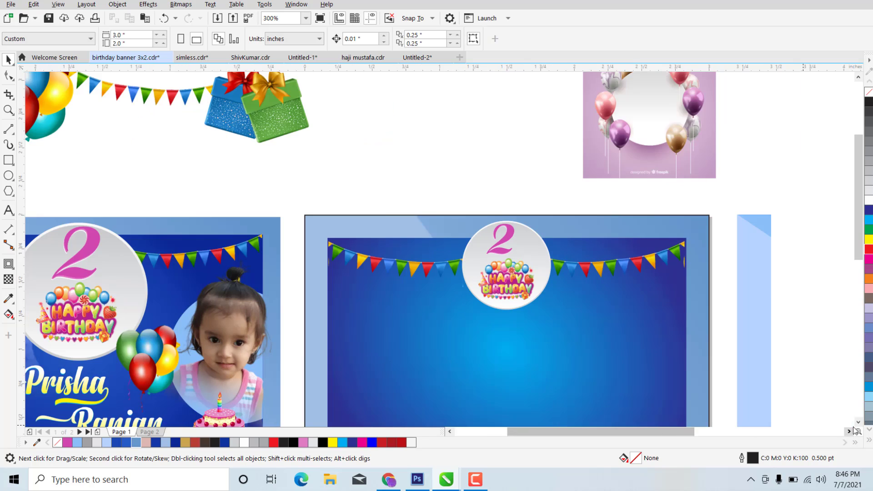
scroll(631, 431, "down", 3)
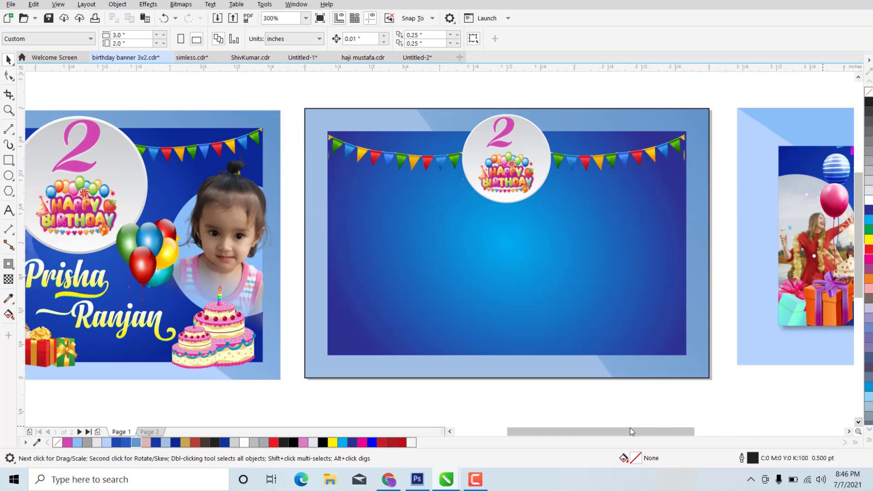
left_click(450, 431)
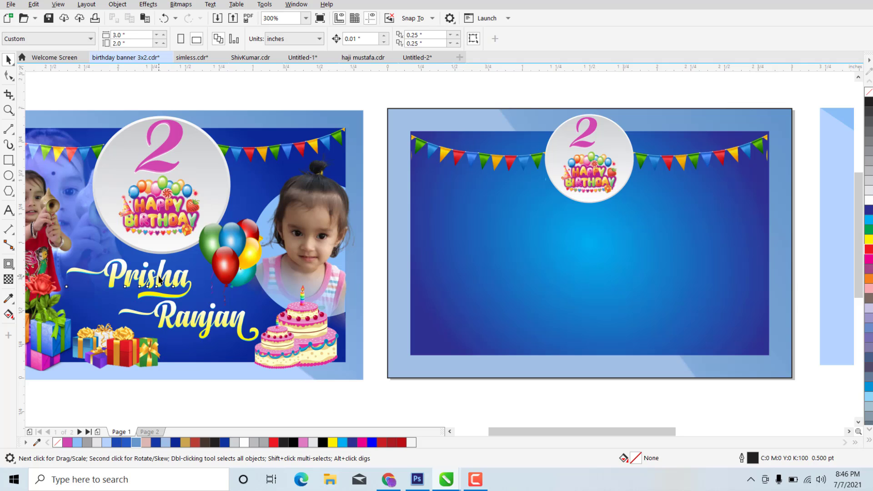
left_click(159, 279)
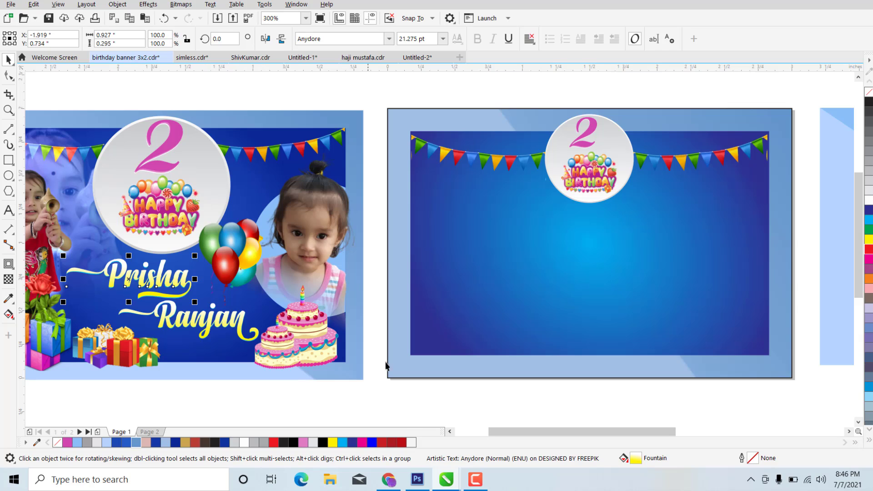
left_click(450, 432)
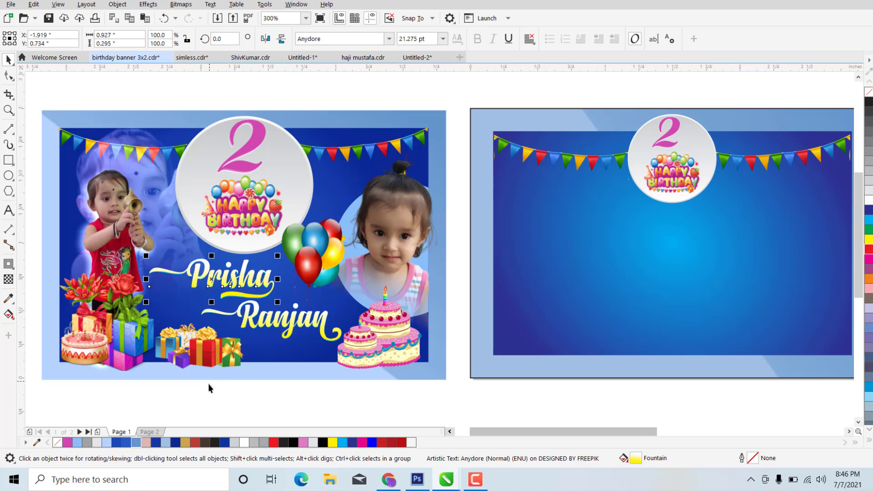
key("Escape")
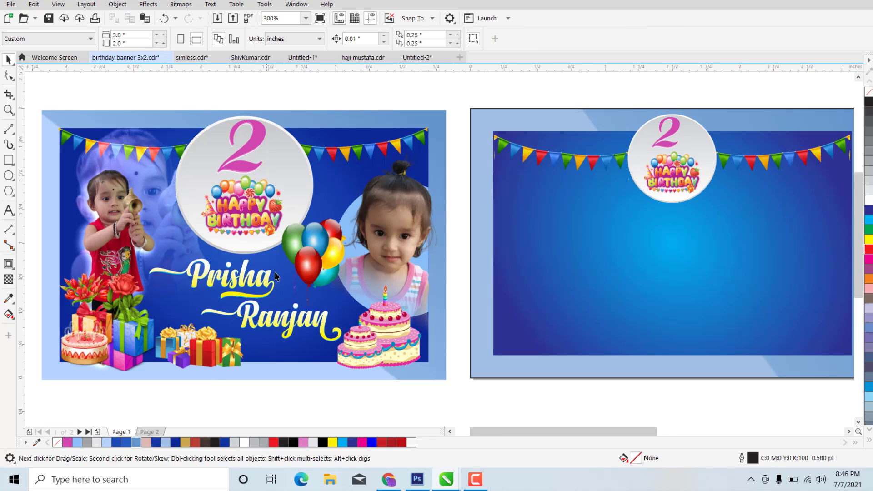
Shift the loose balloon-and-gift clip art slightly right and copy the finished banner's balloon bunch to the new plate's lower right
left_click(318, 249)
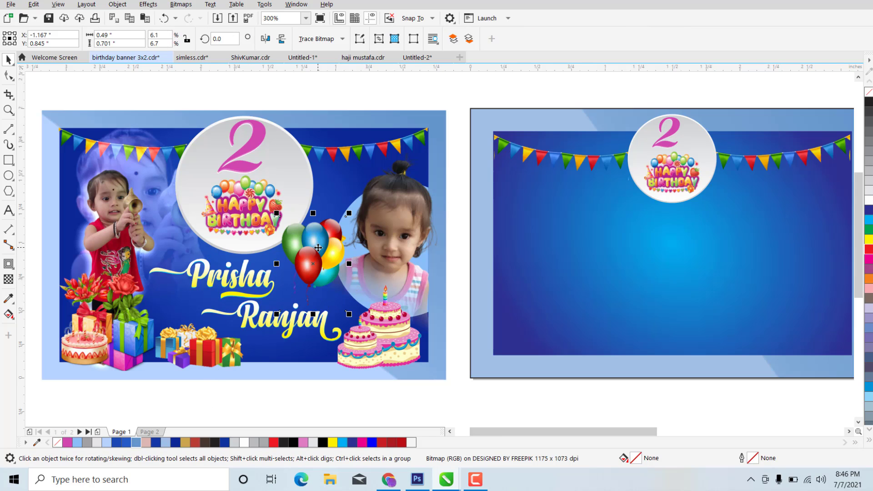
scroll(319, 248, "down", 1)
left_click(298, 132)
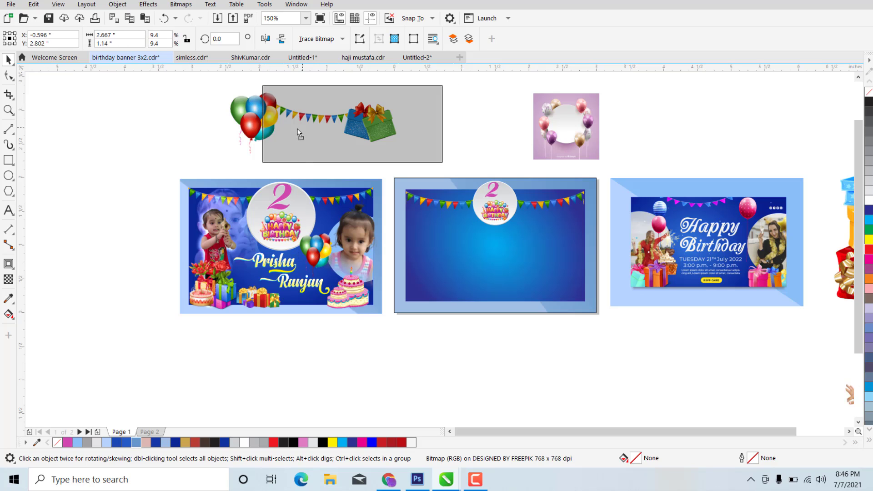
left_click_drag(298, 132, 294, 126)
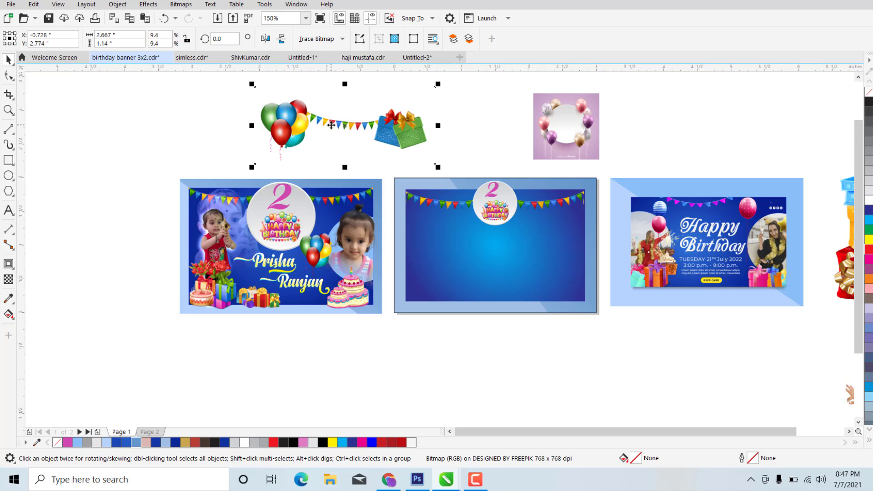
left_click(317, 258)
left_click_drag(314, 253, 536, 248)
scroll(513, 225, "up", 2)
scroll(537, 248, "down", 2)
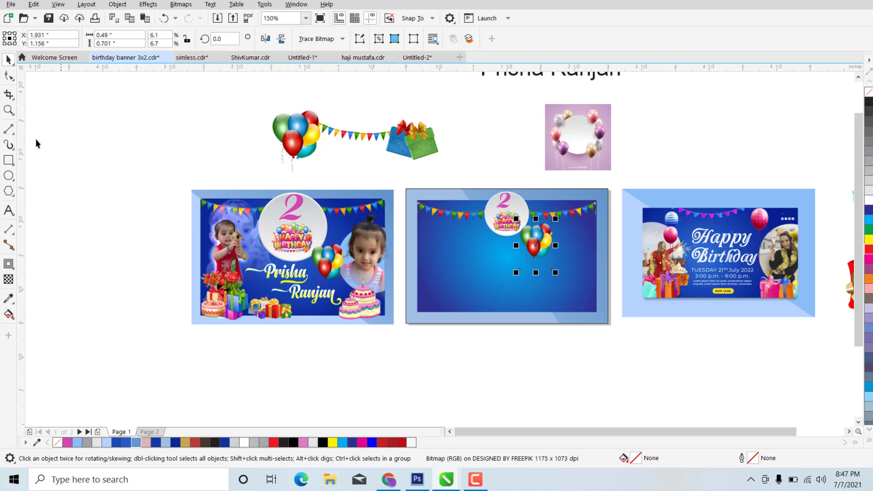
Draw an ellipse of about 1 by 0.94 inch overlapping the right edge of the new banner's blue panel
left_click(8, 176)
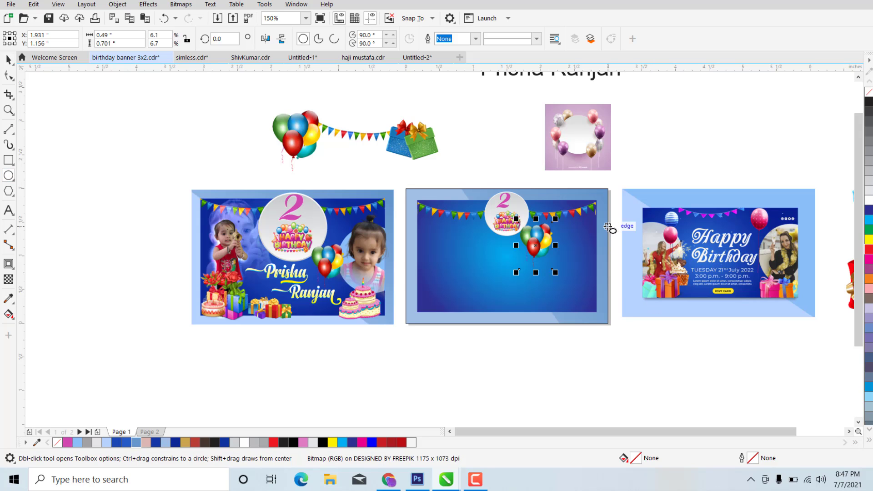
left_click_drag(577, 258, 549, 291)
left_click(8, 59)
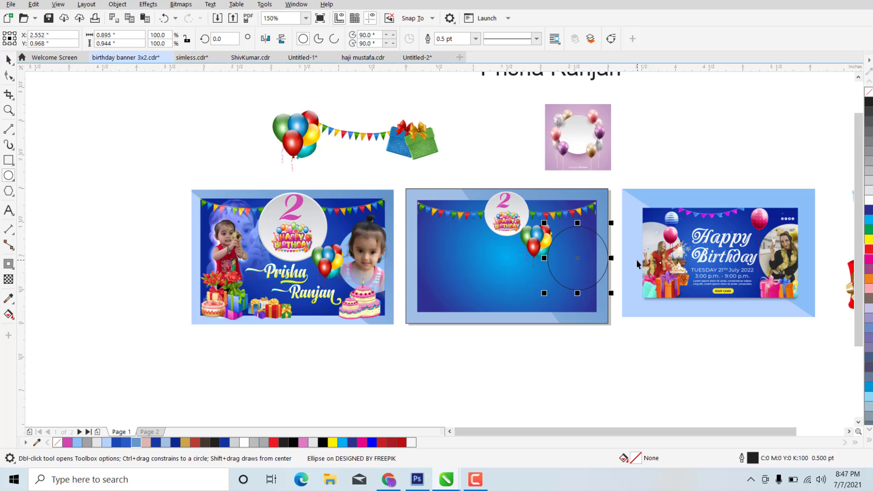
scroll(617, 270, "up", 2)
left_click_drag(601, 249, 616, 249)
left_click_drag(542, 252, 551, 255)
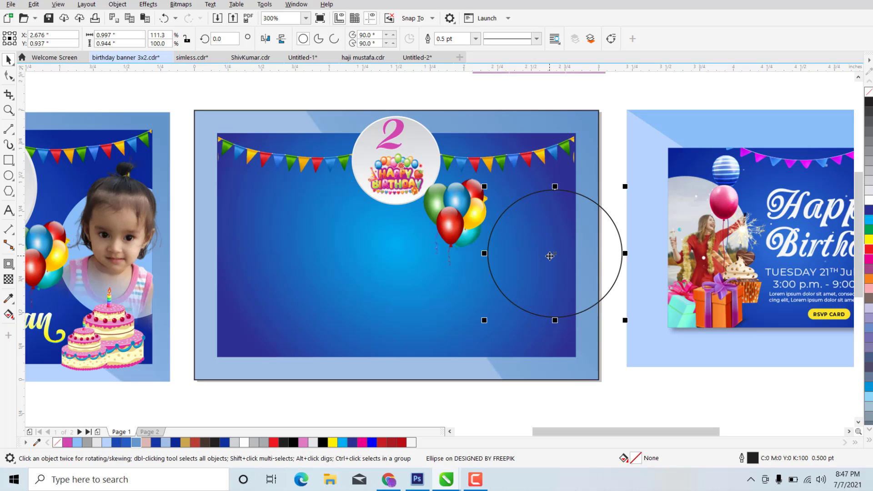
Smart-fill the part of the ellipse inside the blue panel to make a cut-off circle, and delete the original ellipse
left_click(10, 316)
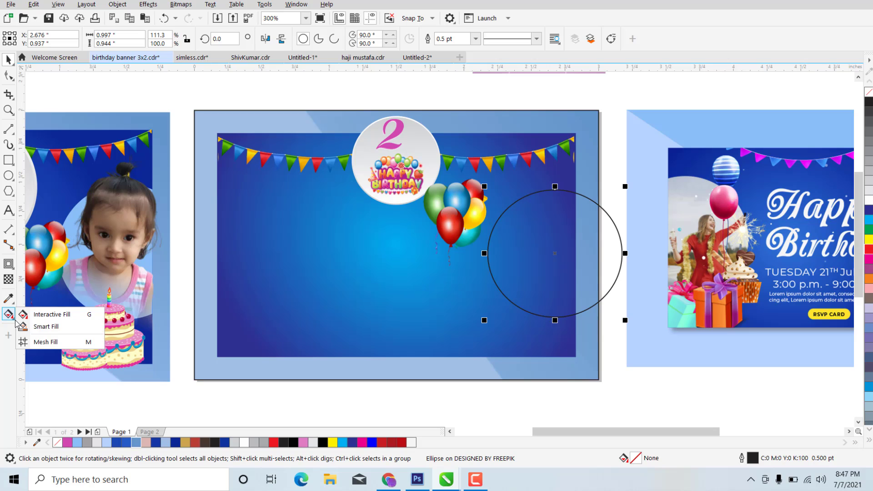
left_click(53, 327)
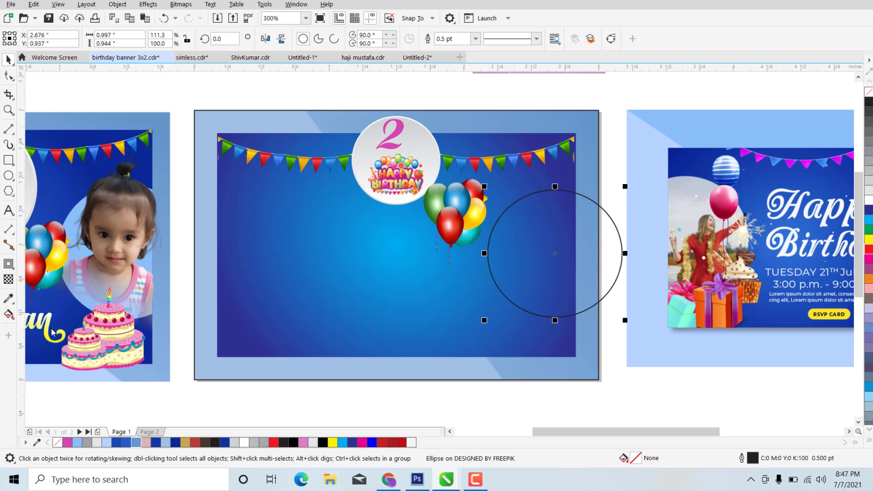
left_click(521, 271)
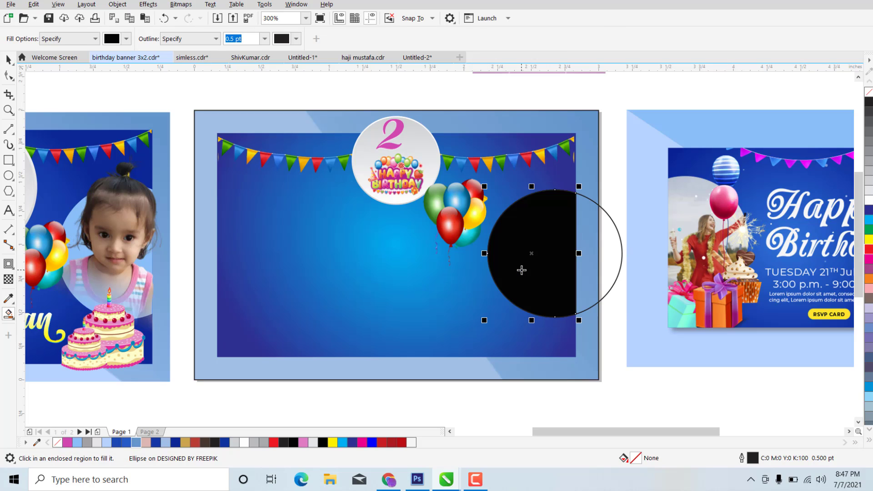
left_click(7, 60)
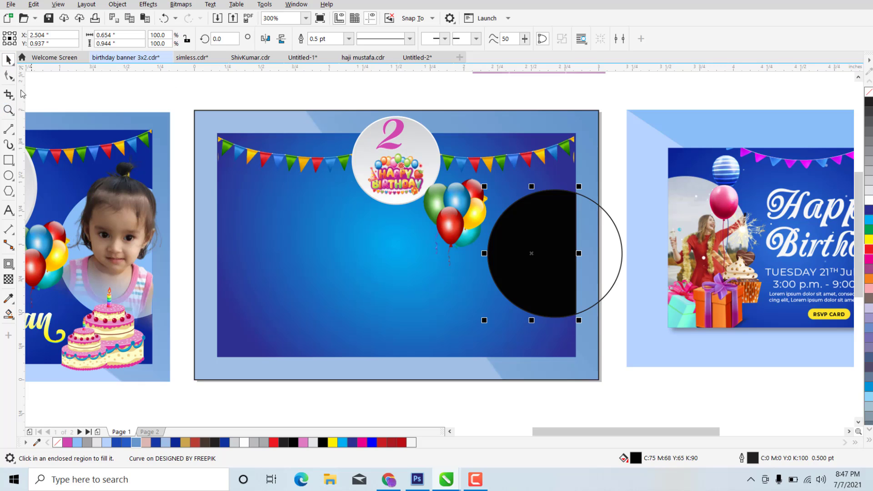
left_click(618, 234)
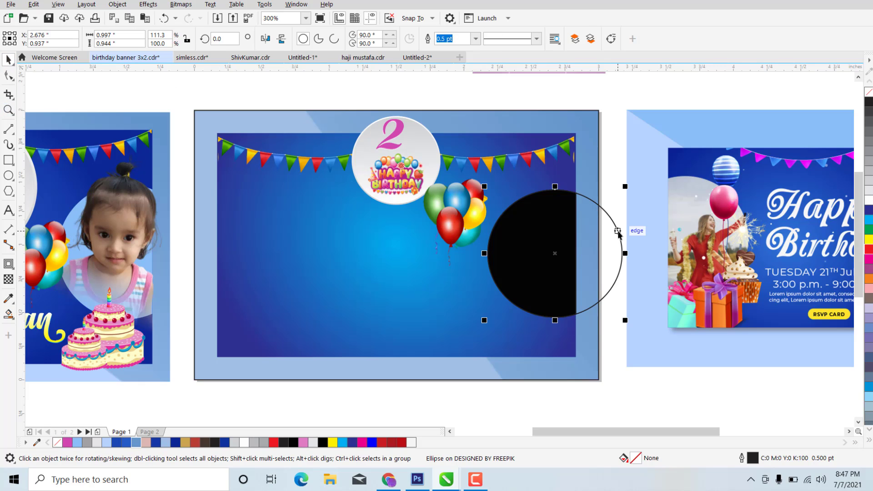
key("Delete")
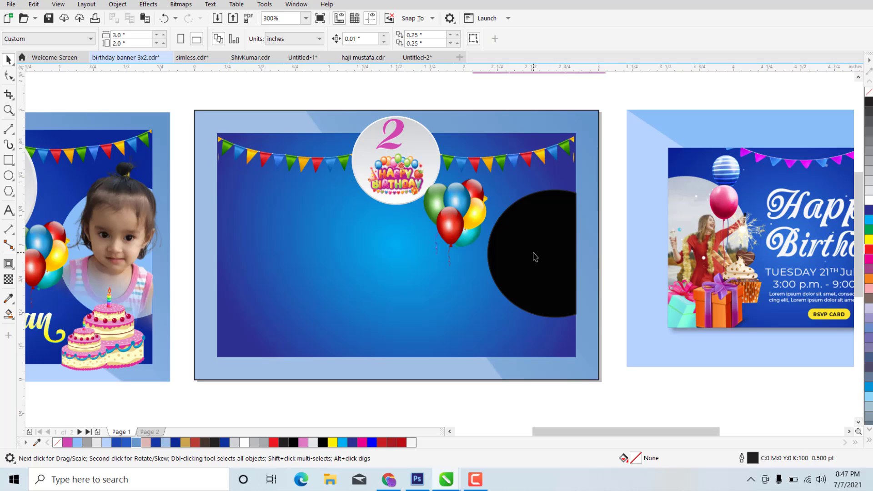
Fill the cut-off circle with light blue (#8BBFF8) and remove its outline
left_click(533, 256)
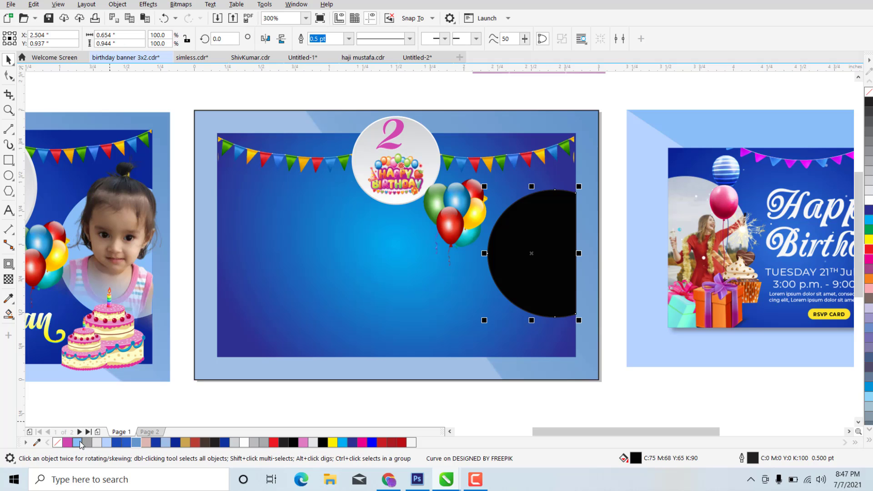
left_click(77, 442)
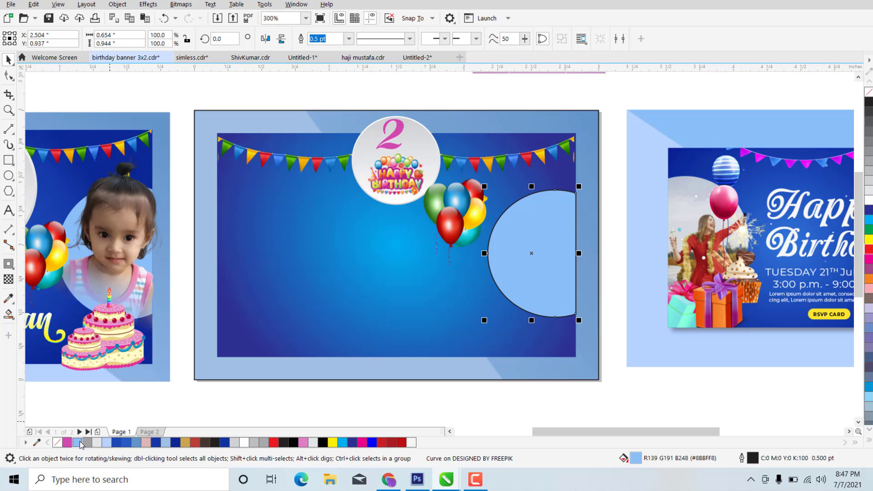
right_click(868, 91)
left_click(618, 227)
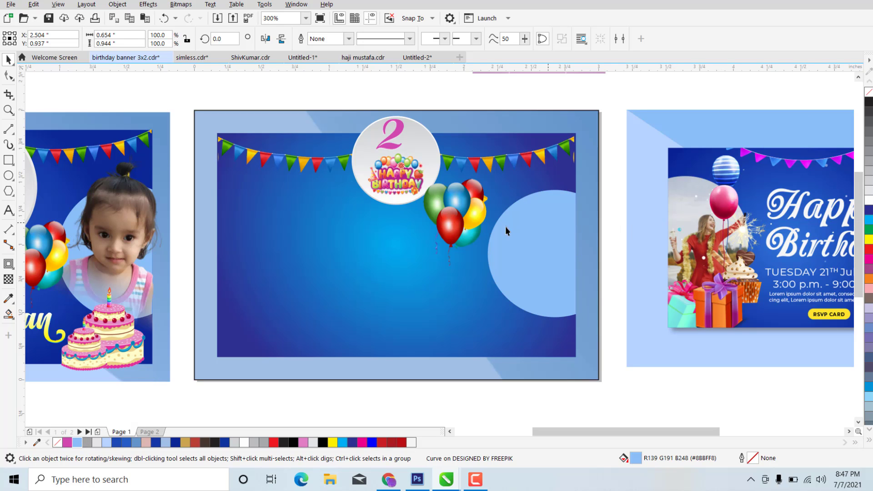
Move the cut-out photo of the girl onto the new banner's right side and bring it to the front
scroll(244, 242, "down", 1)
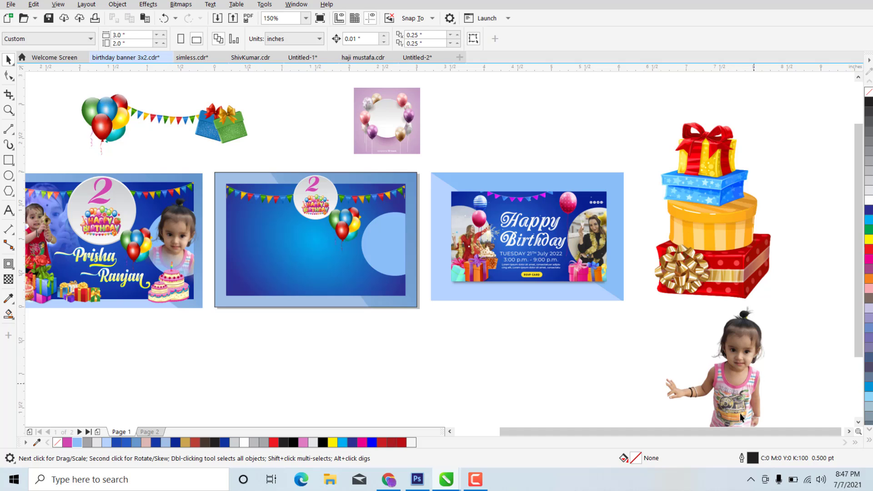
left_click_drag(720, 374, 702, 345)
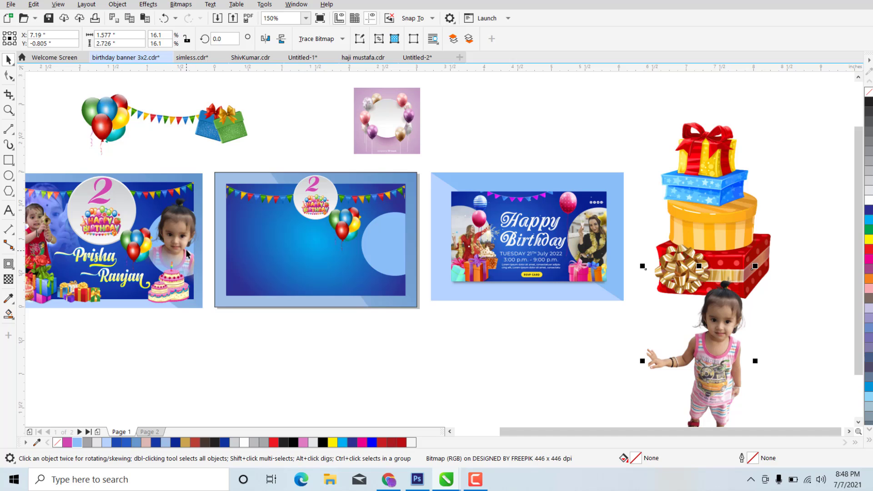
left_click_drag(726, 336, 410, 277)
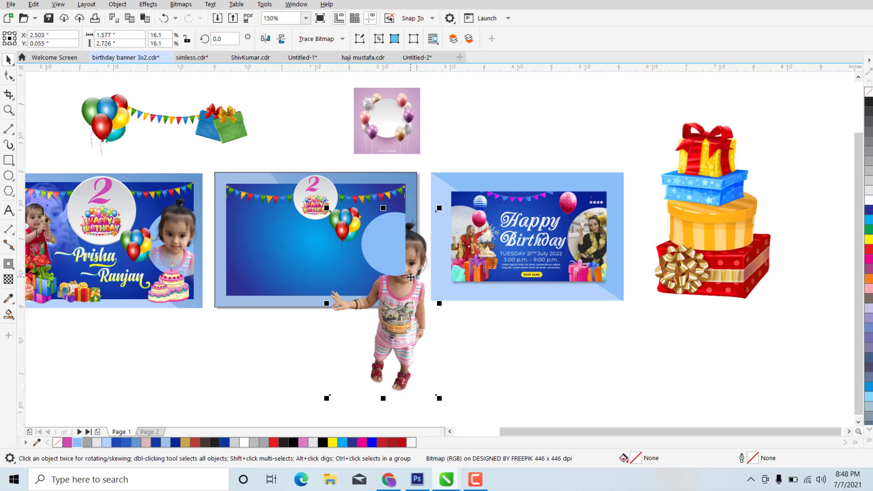
key("shift+Page_Up")
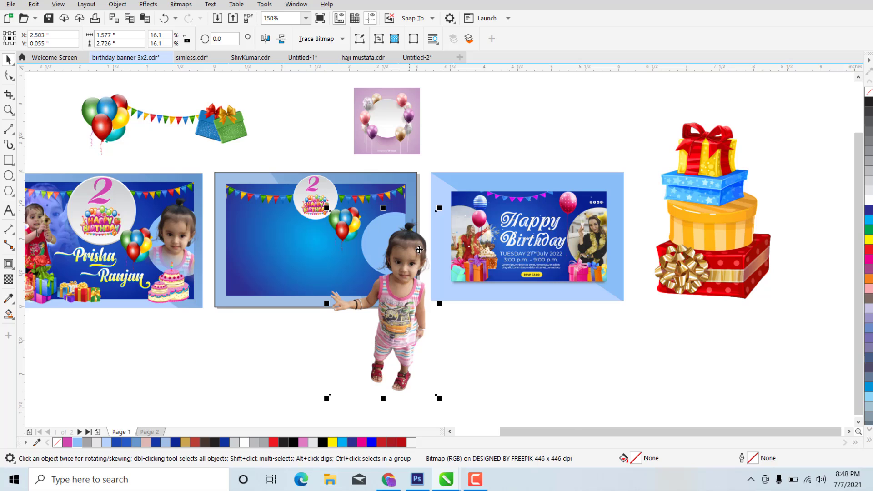
Scale the girl's photo to about 1.33 by 2.29 inches and position her head and shoulders over the light blue circle
scroll(417, 249, "up", 2)
left_click_drag(398, 261, 373, 212)
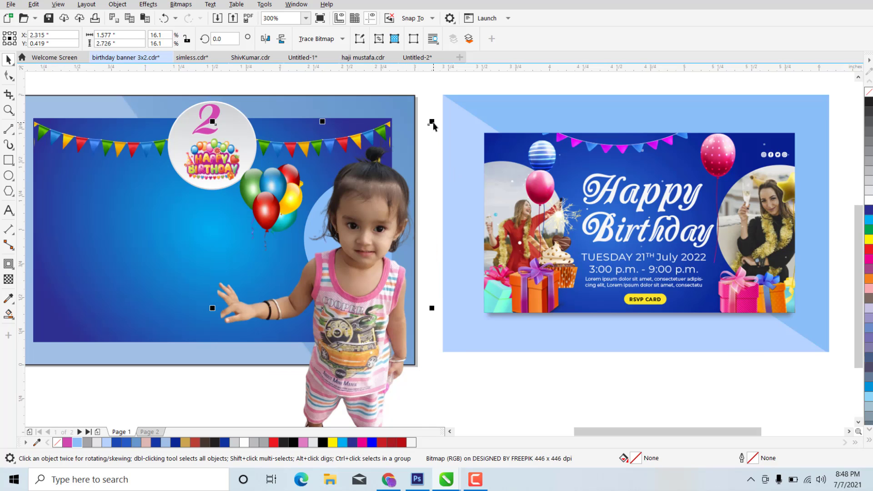
left_click_drag(432, 125, 417, 150)
left_click_drag(364, 234, 372, 214)
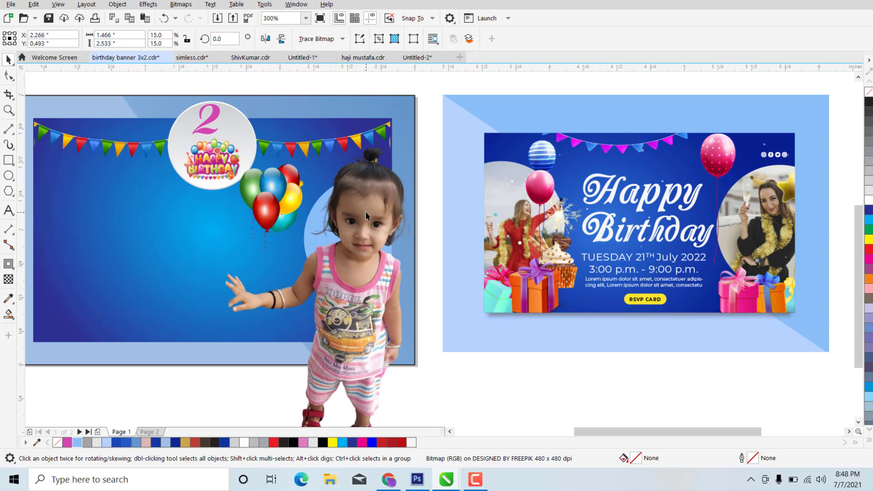
left_click_drag(418, 143, 410, 156)
left_click_drag(366, 240, 369, 233)
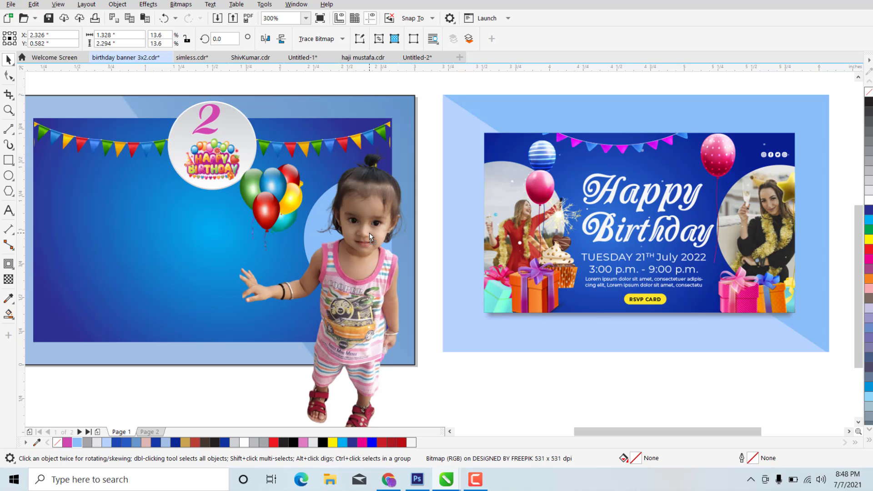
Reshape the photo's boundary to cut off everything below the blue panel and the outstretched arm on the left
left_click(9, 75)
scroll(128, 114, "down", 2)
left_click_drag(187, 312, 351, 273)
left_click_drag(299, 288, 299, 239)
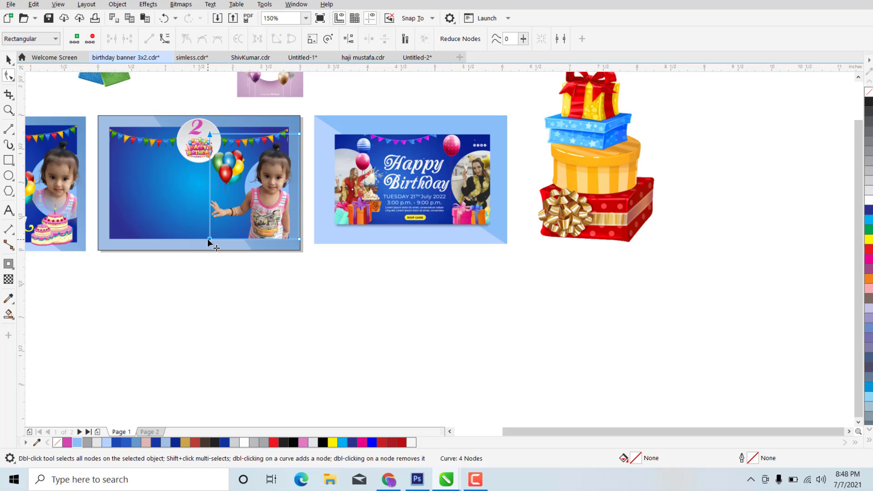
left_click_drag(209, 240, 238, 240)
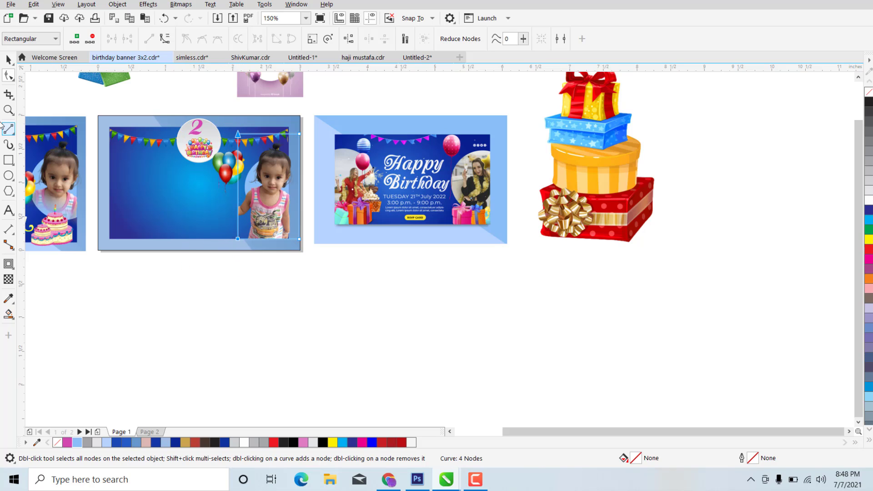
Apply a linear fountain transparency to the girl's photo, fading it out downward from the chin across the shirt
left_click(9, 279)
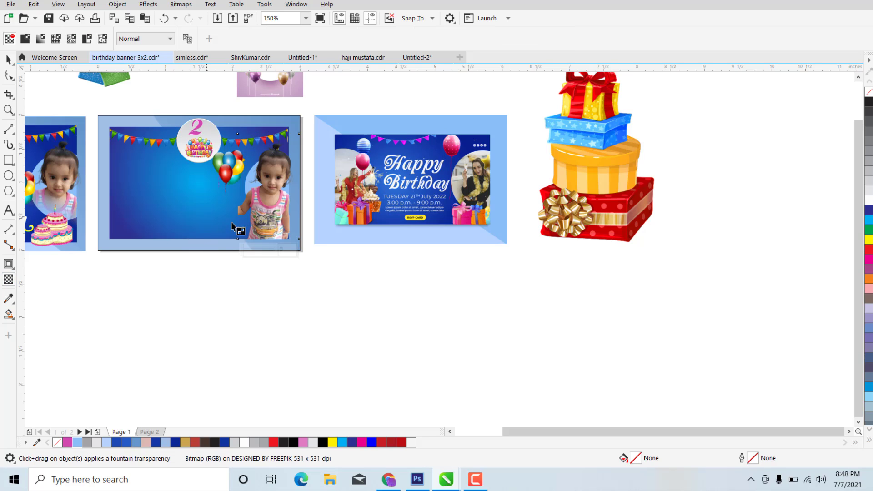
scroll(262, 232, "up", 1)
left_click_drag(282, 168, 278, 210)
left_click_drag(282, 169, 284, 173)
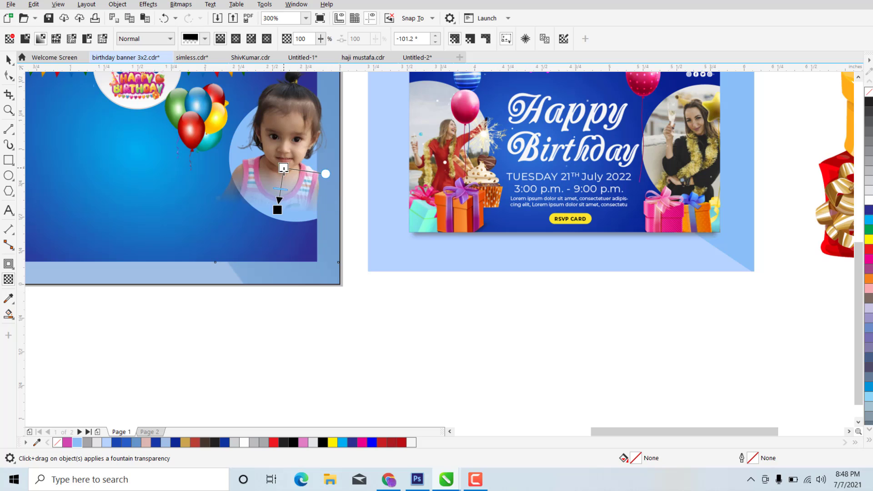
Tilt the girl photo's fountain transparency to about -125° so the shirt fades toward the lower left
left_click_drag(277, 209, 268, 210)
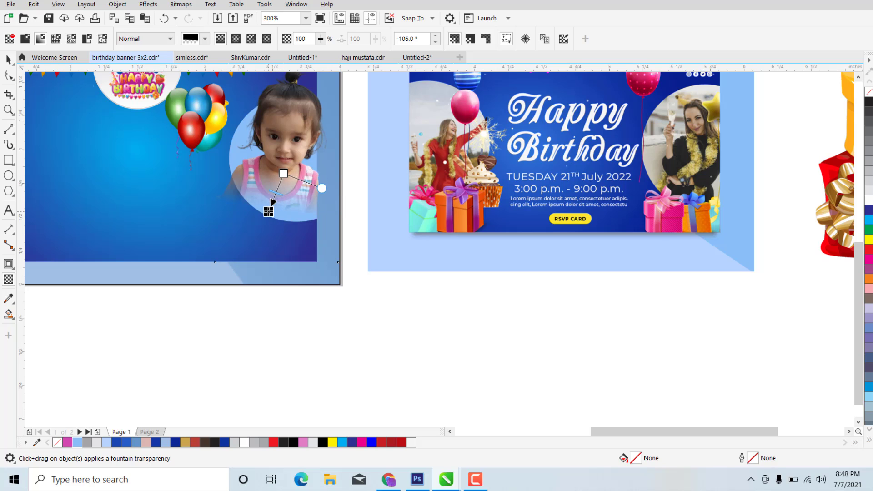
left_click(8, 59)
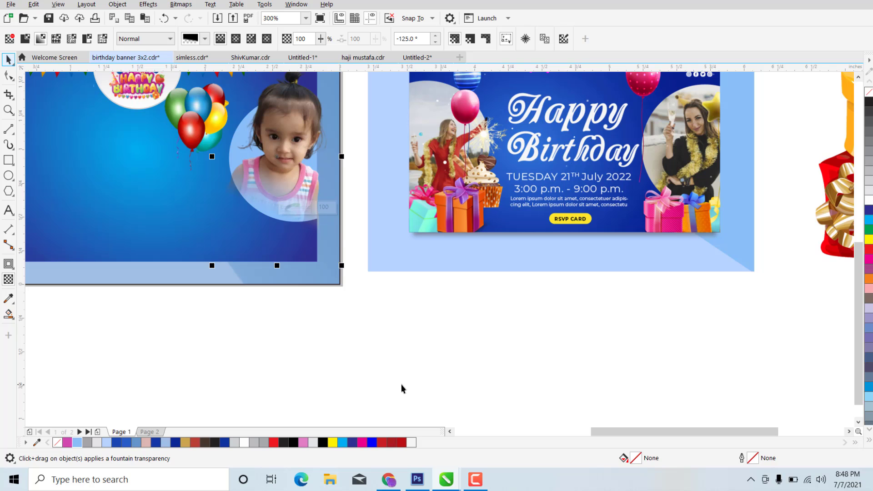
scroll(331, 236, "down", 1)
left_click(391, 291)
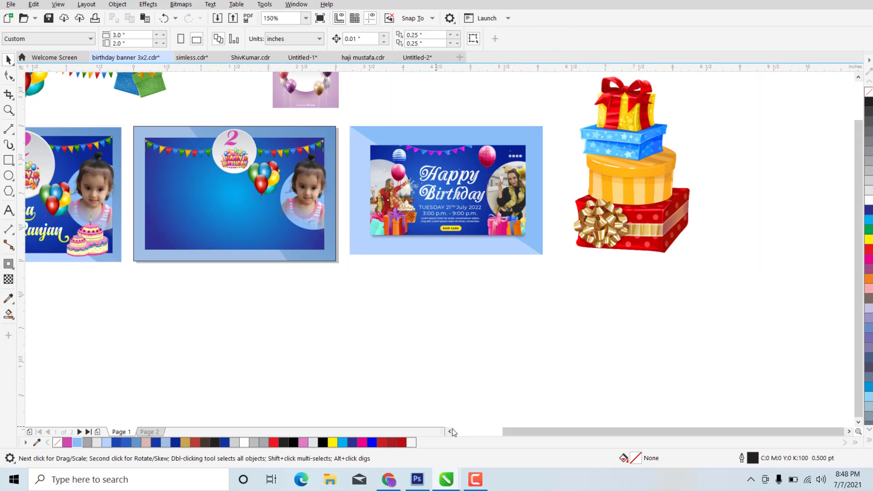
Copy the birthday cake from the finished banner to the lower right corner of the new banner
left_click(451, 431)
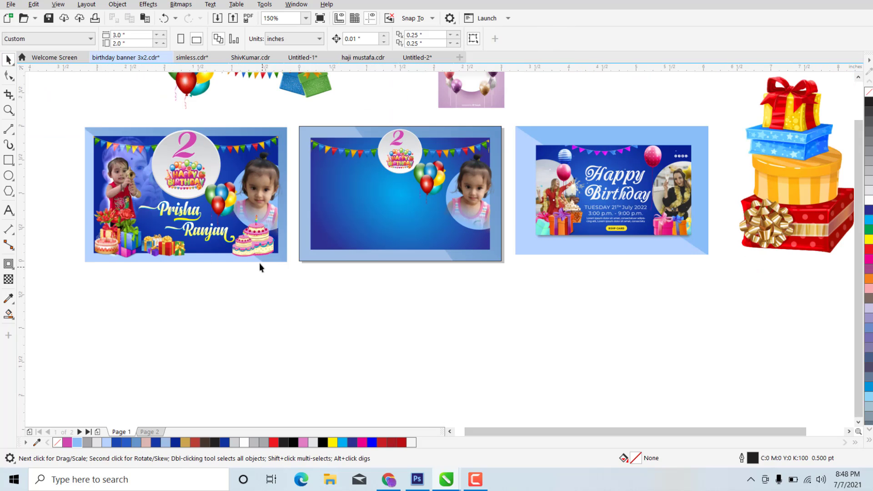
left_click(251, 245)
left_click(220, 279)
left_click_drag(289, 216, 468, 237)
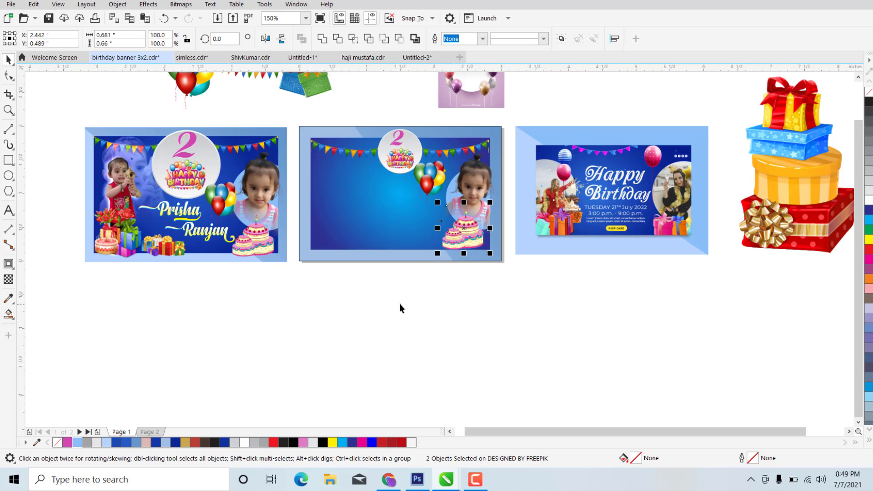
left_click(273, 353)
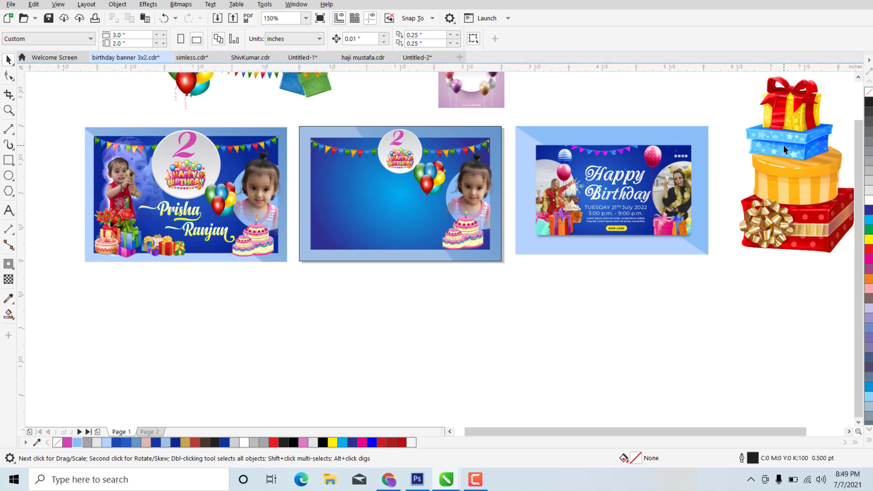
Copy the standing child's photo onto the new banner's left half and enlarge it to about 1.4 by 3.4 inches
left_click(122, 187)
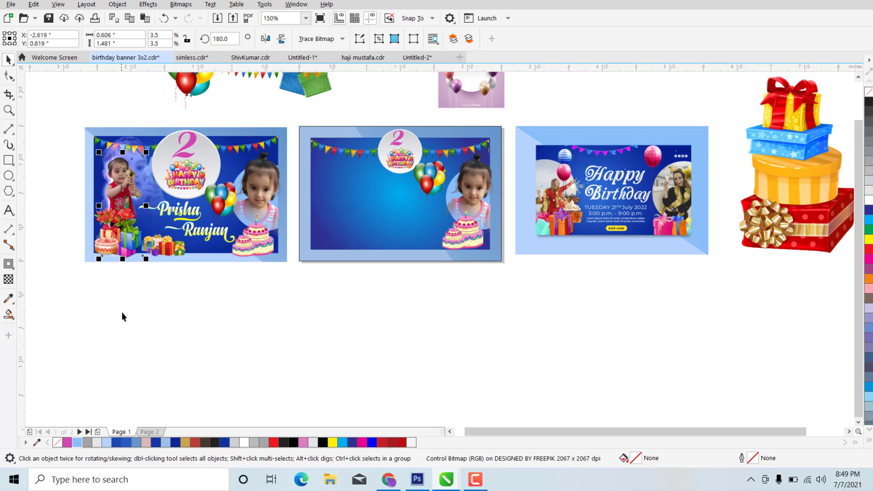
key("Escape")
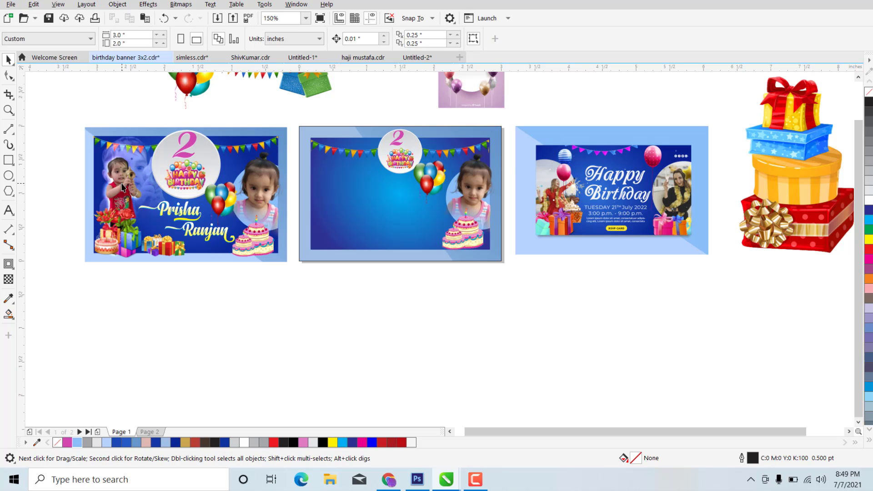
left_click(122, 187)
left_click_drag(122, 187, 348, 199)
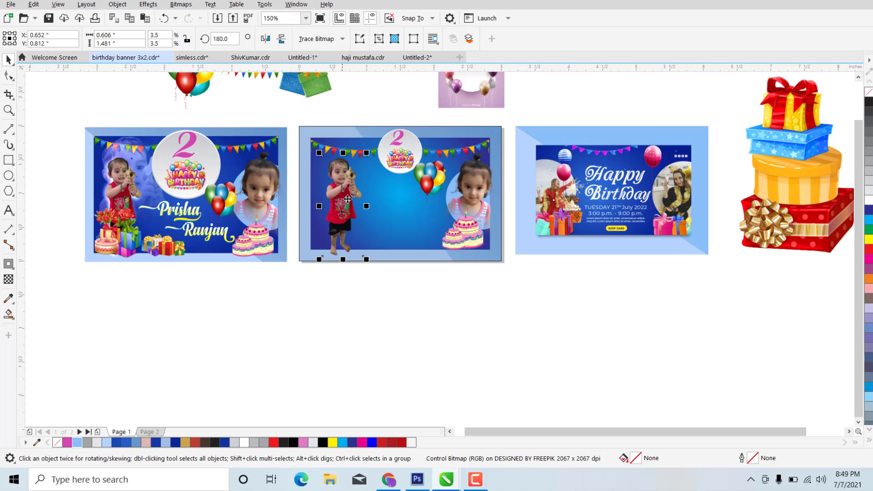
left_click_drag(366, 260, 463, 388)
left_click_drag(366, 285, 354, 268)
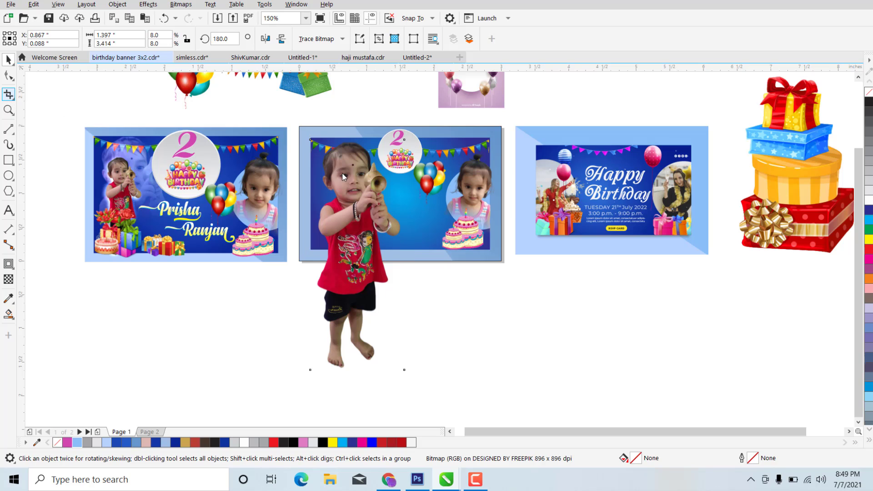
Crop the enlarged child's photo to the head and upper body, an area about 1.28 by 1.42 inches
left_click(8, 94)
left_click_drag(311, 139, 398, 234)
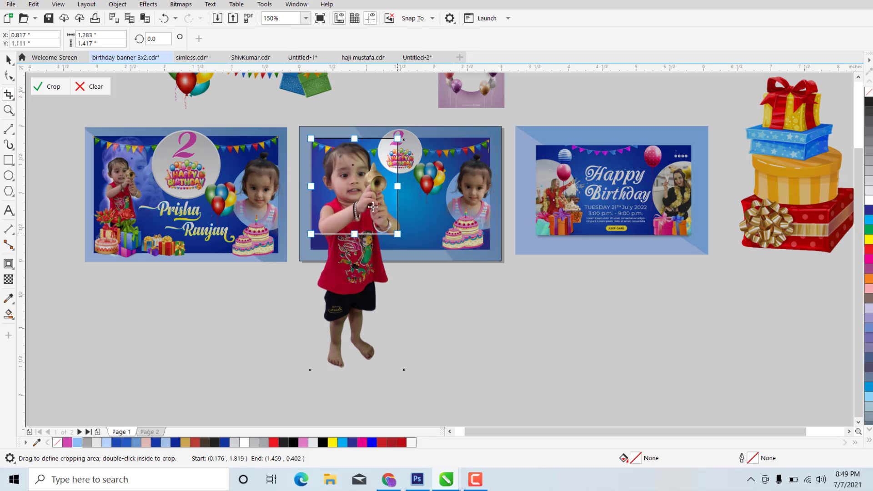
left_click(371, 204)
double_click(372, 205)
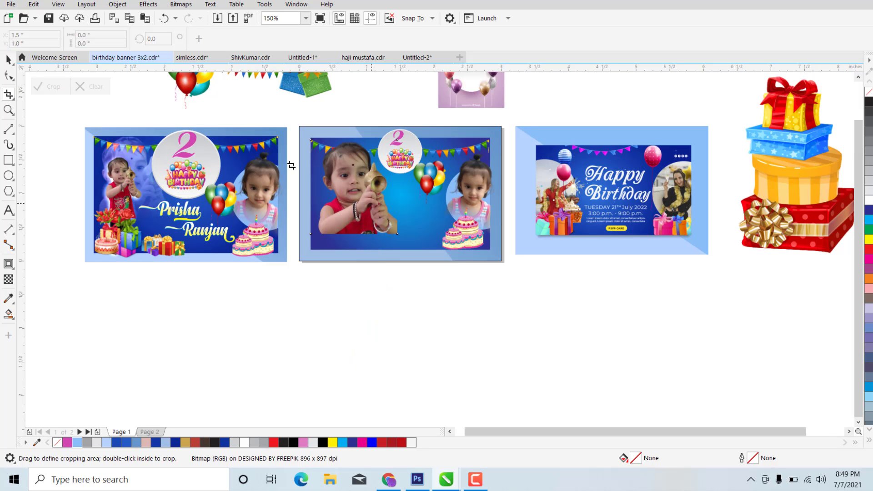
left_click(8, 60)
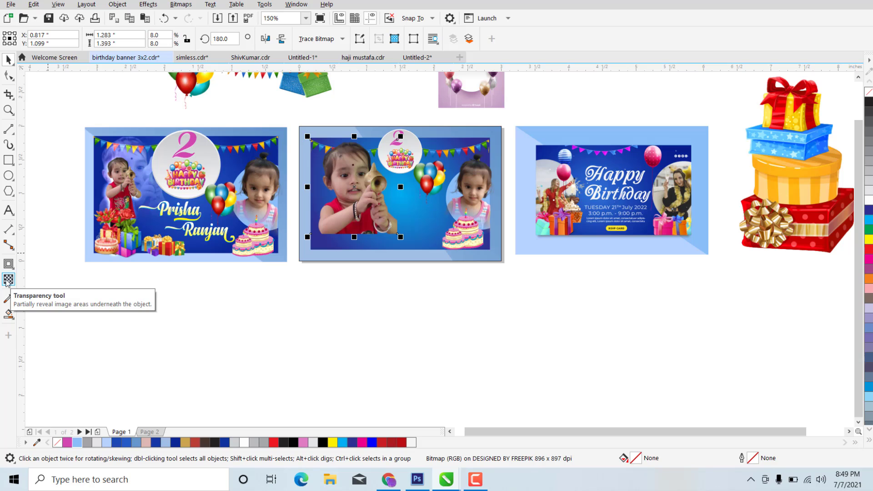
Blend the cropped photo into the background with Add merge mode and a linear fountain transparency fading it out downward
left_click(8, 279)
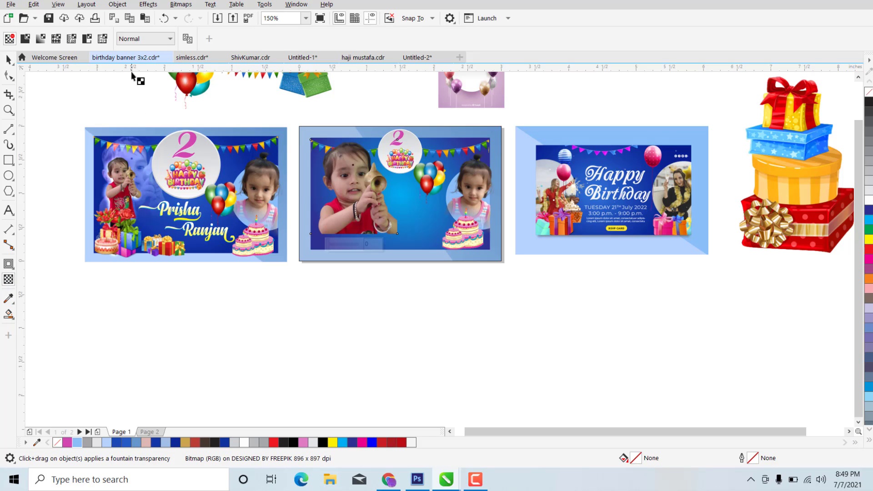
left_click(135, 41)
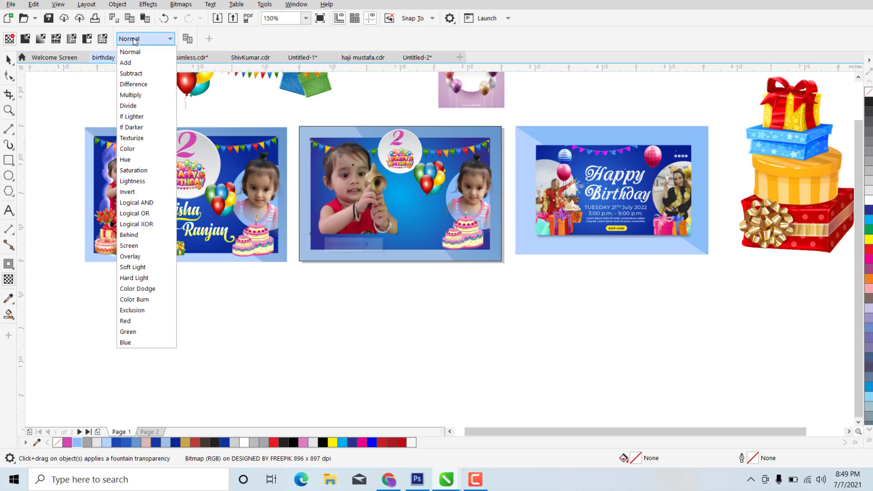
left_click(134, 64)
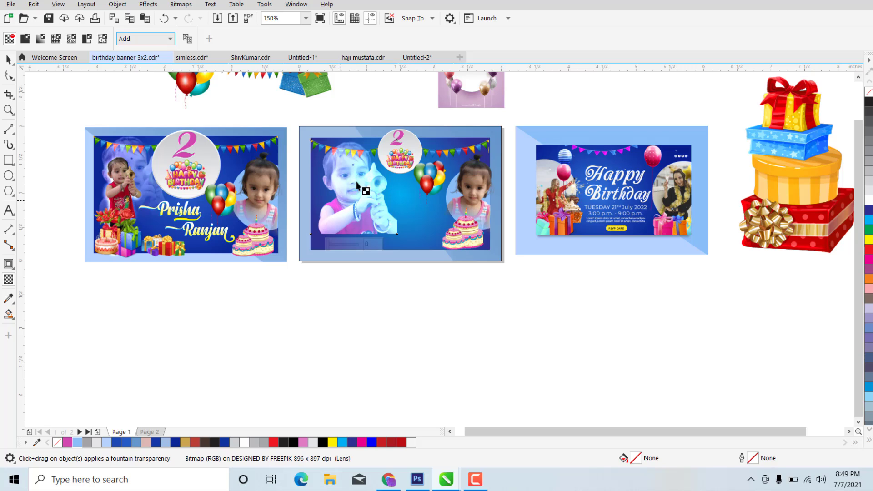
mouse_move(343, 110)
left_click_drag(340, 105, 350, 231)
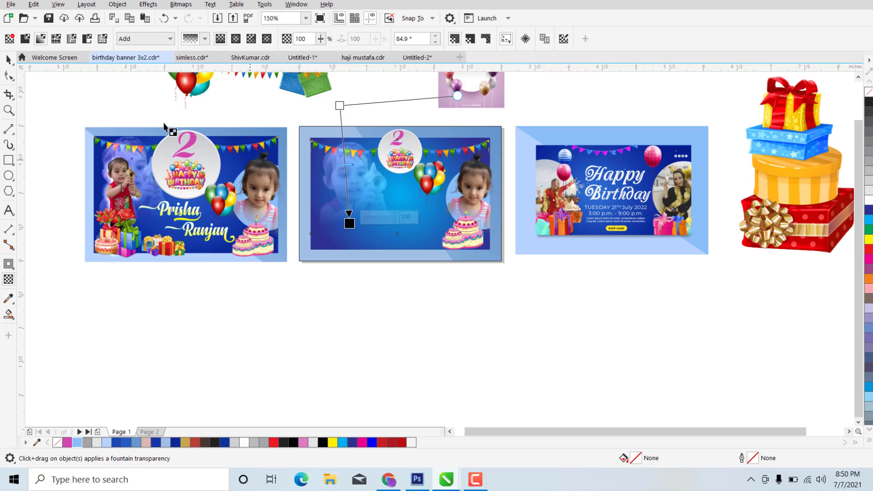
key("space")
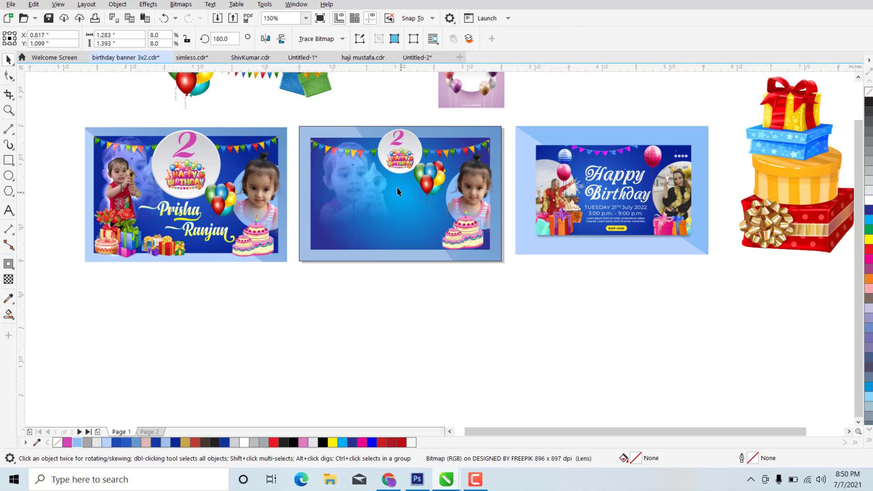
key("Escape")
Copy the small standing child photo and the flower-and-gift group from the finished banner onto the new banner's left side
mouse_move(127, 190)
left_mouse_down()
mouse_move(356, 198)
mouse_move(346, 188)
left_mouse_up()
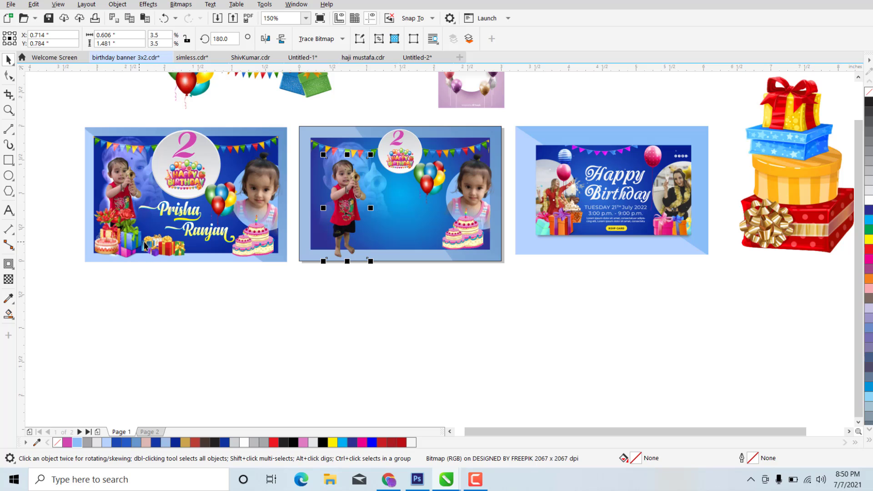
left_click_drag(73, 200, 190, 268)
left_click_drag(142, 237, 362, 232)
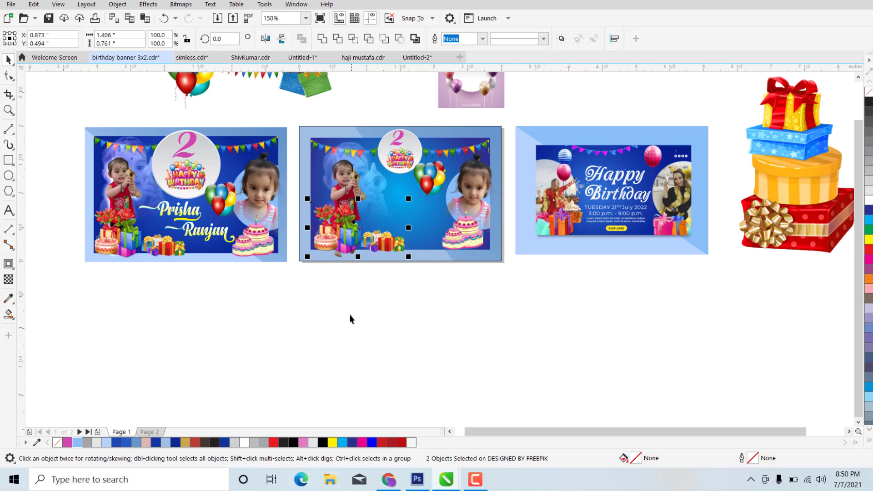
Apply the Medium Glow shadow preset to the small standing child photo on the new banner
left_click(334, 187)
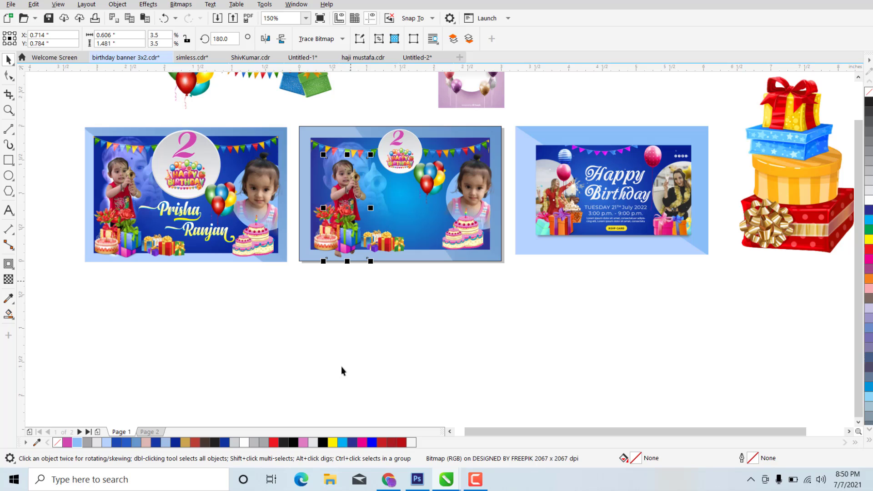
left_click(9, 264)
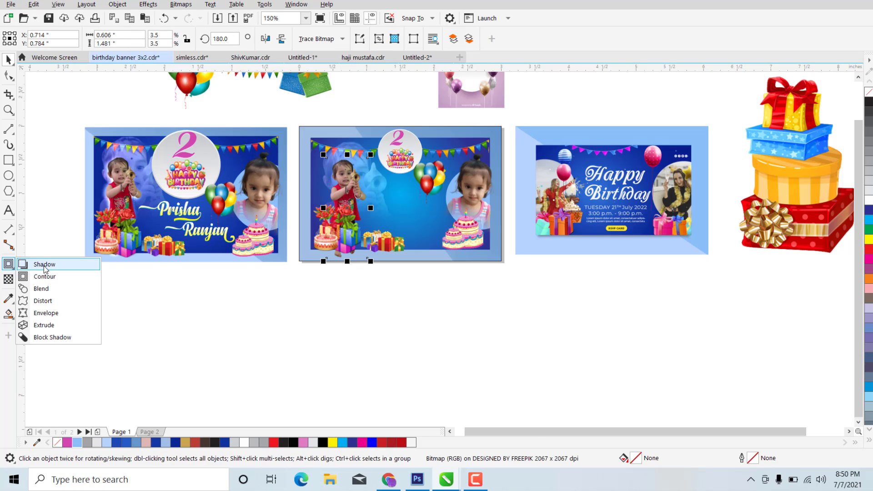
left_click(44, 266)
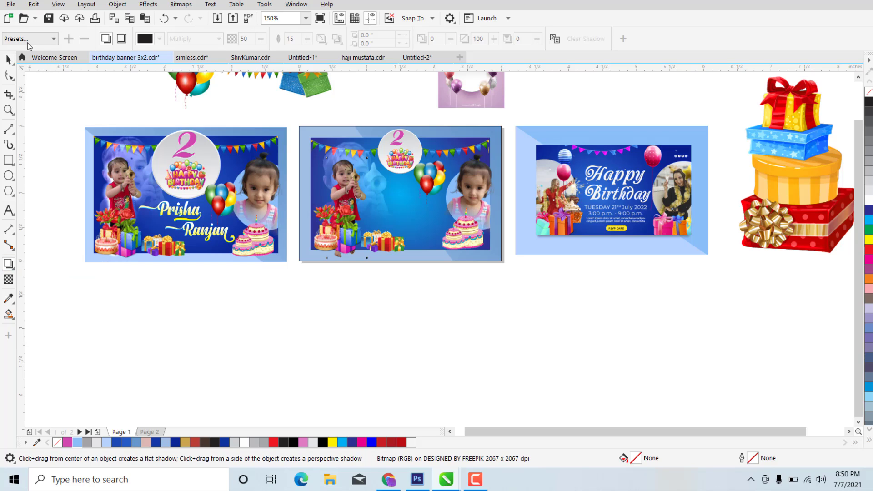
left_click(28, 40)
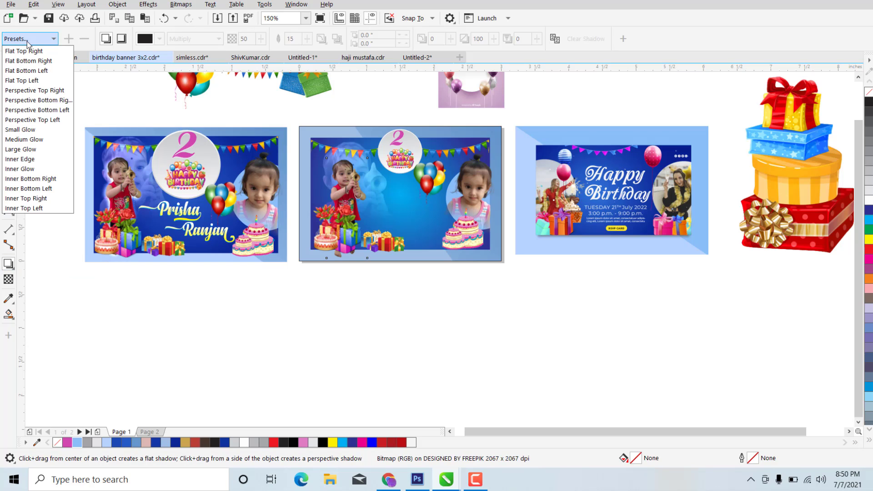
left_click(26, 140)
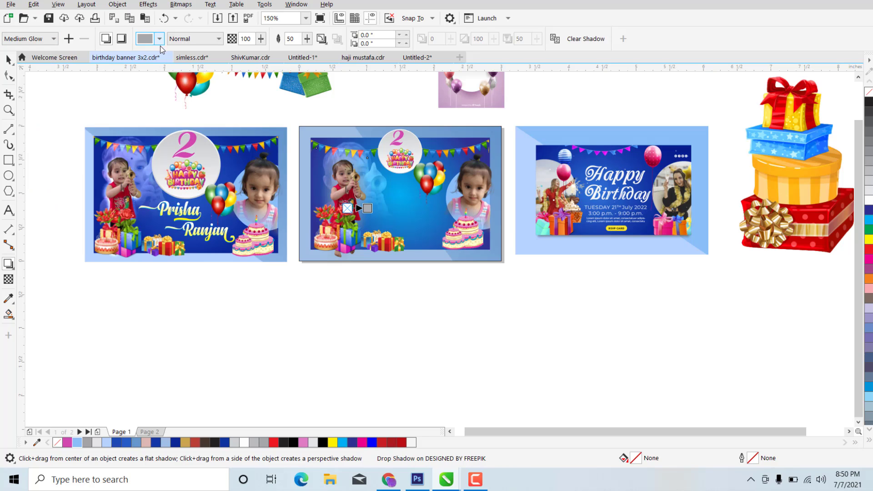
Set the standing child photo's glow to white with the Add merge mode
left_click(160, 38)
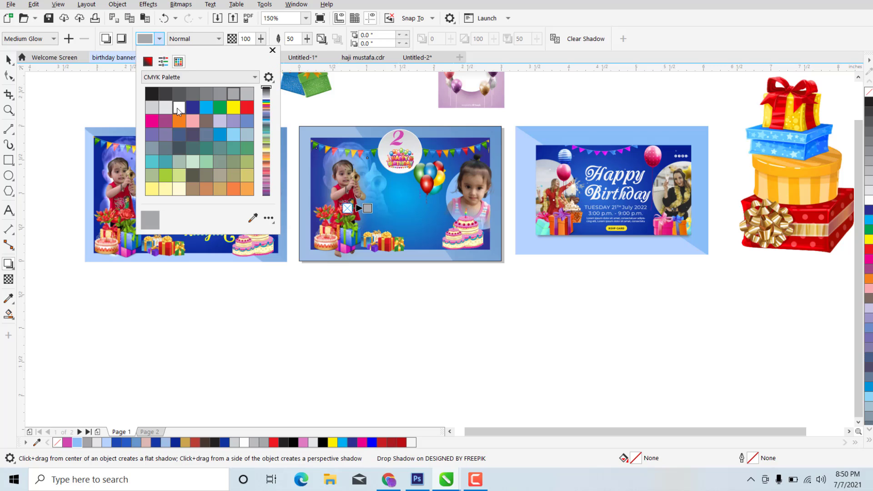
left_click(179, 109)
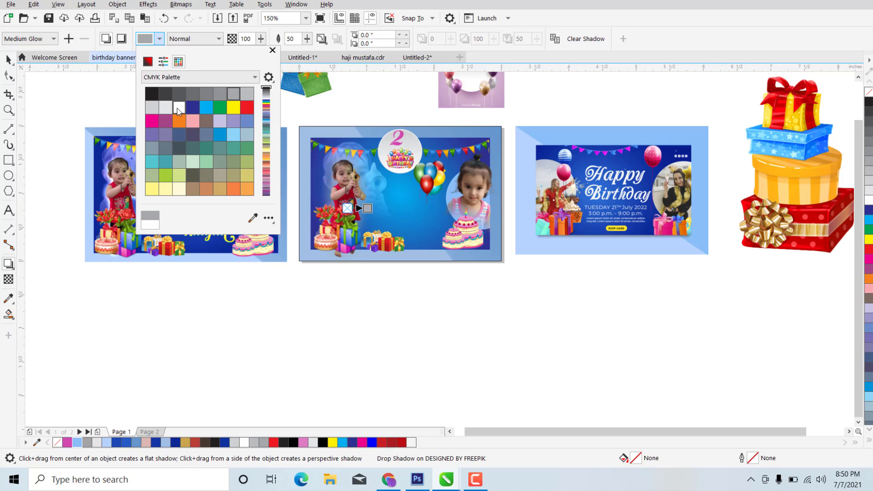
left_click(184, 40)
left_click(184, 40)
left_click(184, 58)
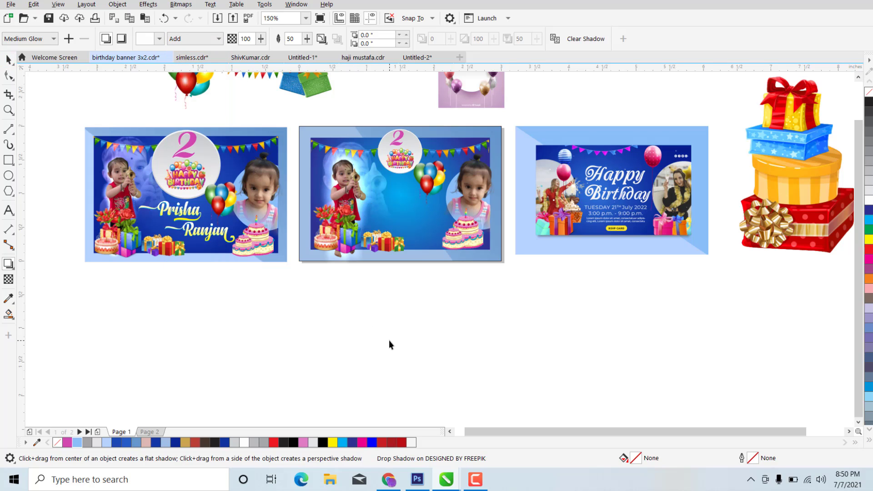
key("space")
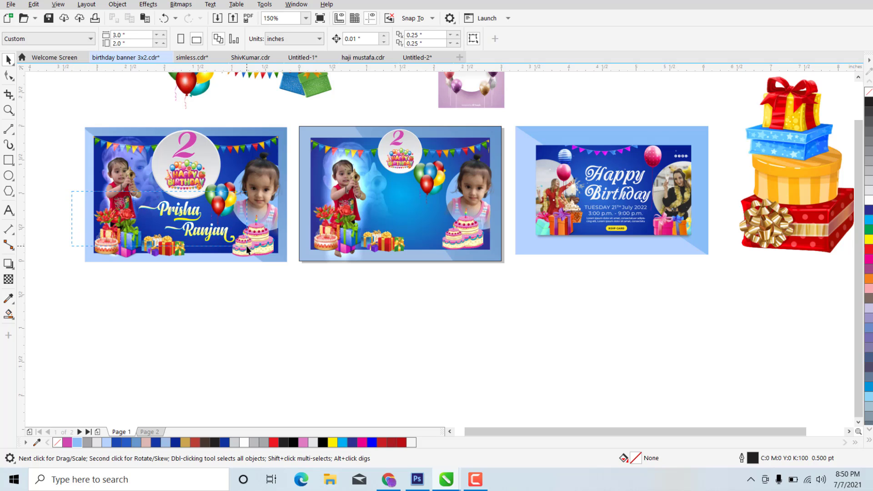
Copy the child's name lettering to the middle of the new banner and scale it to about 83%
left_click(205, 231)
left_click_drag(205, 232, 413, 211)
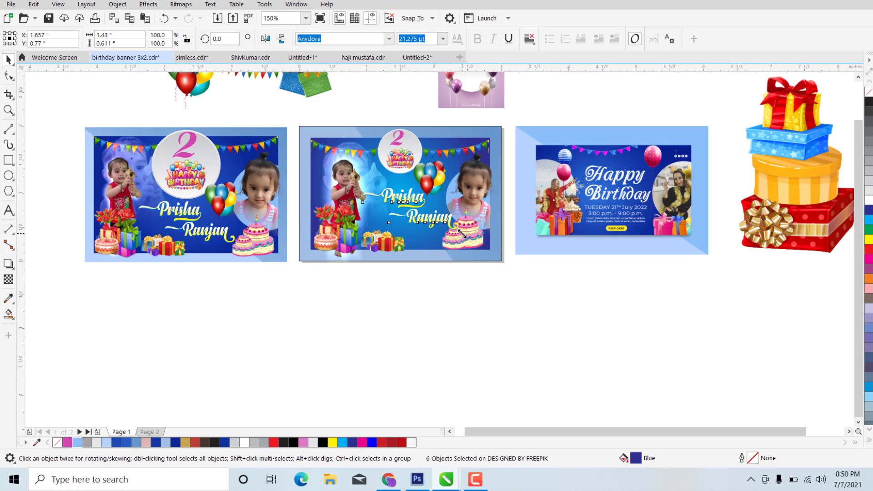
left_click_drag(460, 236, 452, 222)
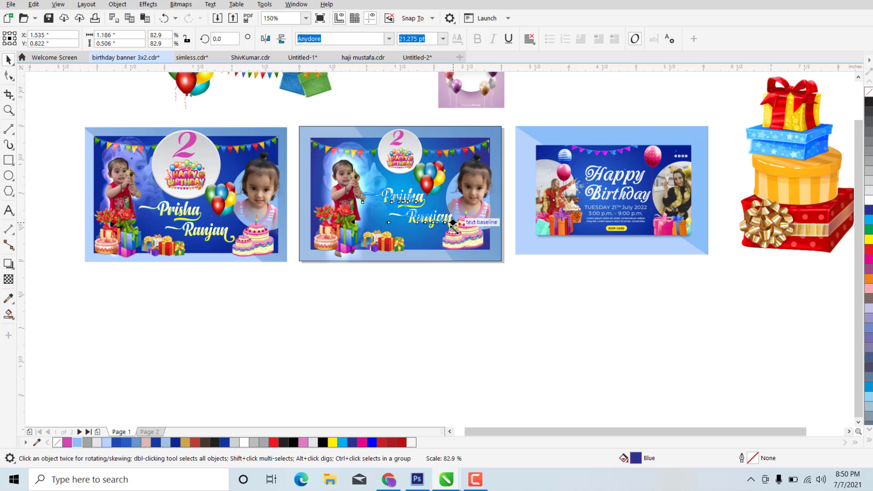
left_click(475, 290)
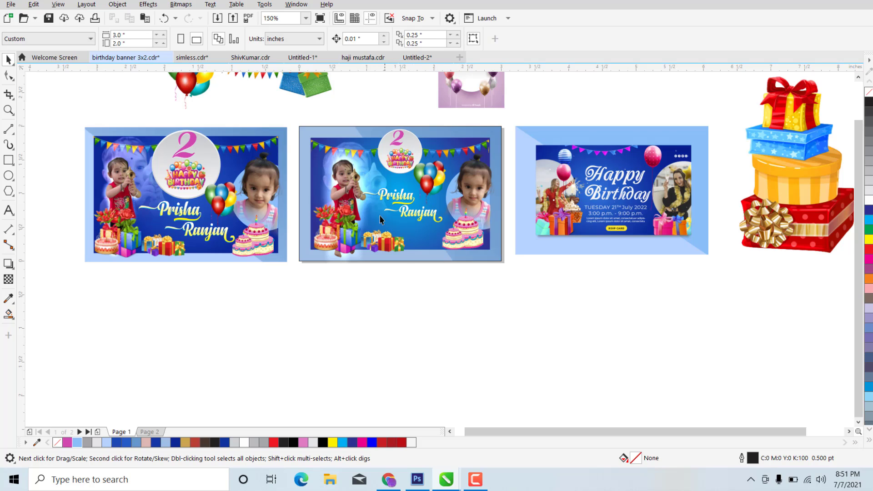
Select the whole new banner and start exporting only the selection as the JPG "birthday banner 3x2", replacing the existing file
left_click_drag(293, 119, 506, 280)
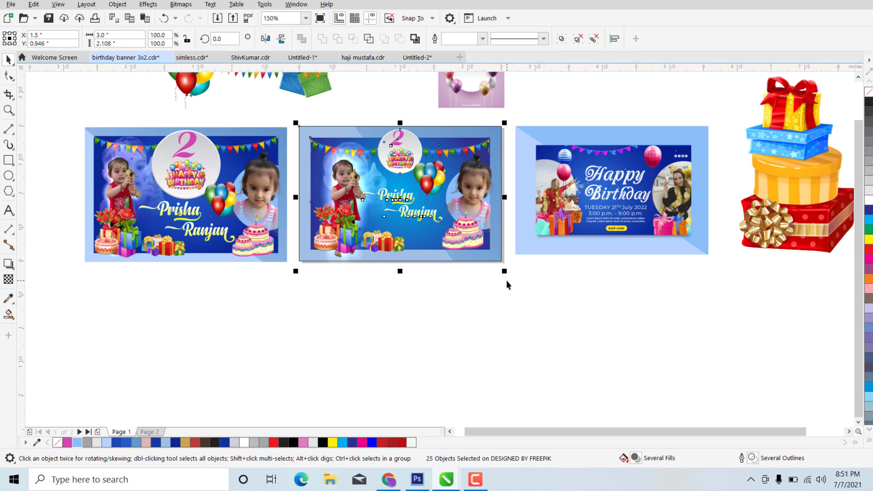
key("ctrl+g")
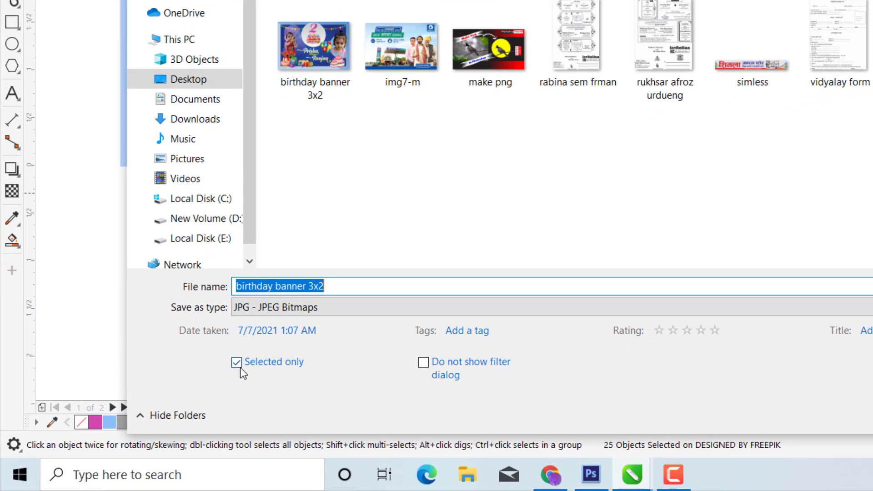
left_click(240, 367)
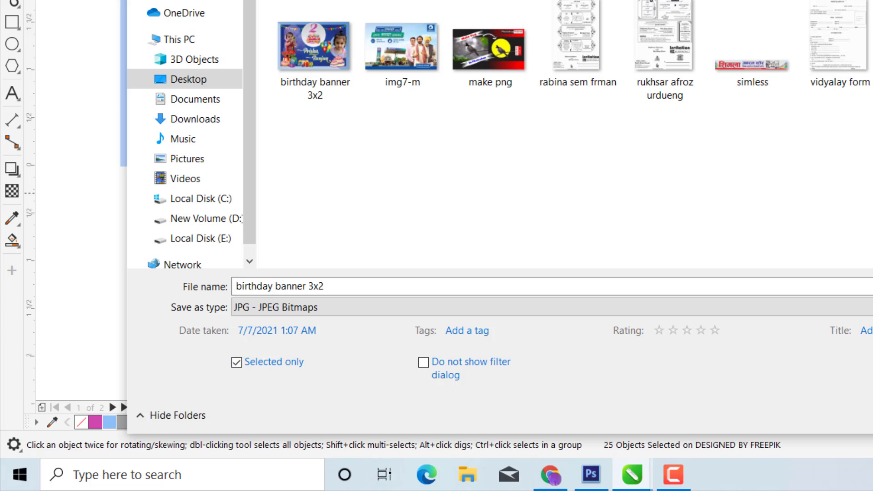
left_click(279, 286)
key("Return")
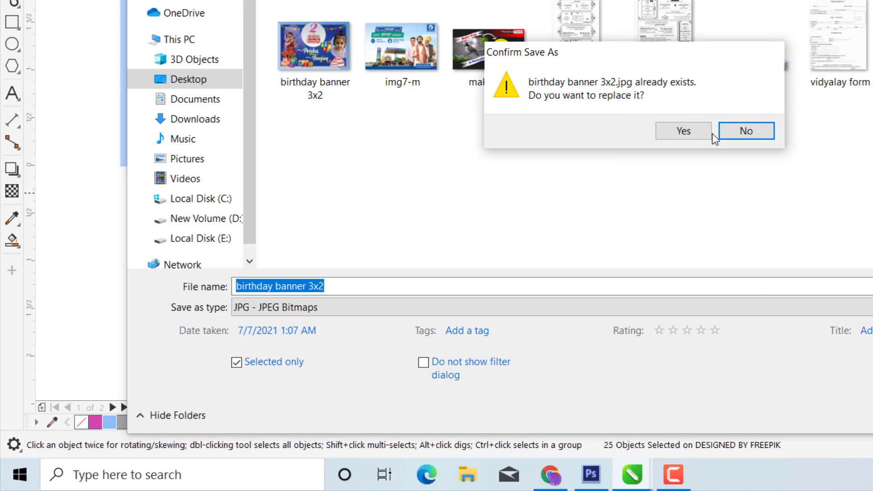
left_click(671, 133)
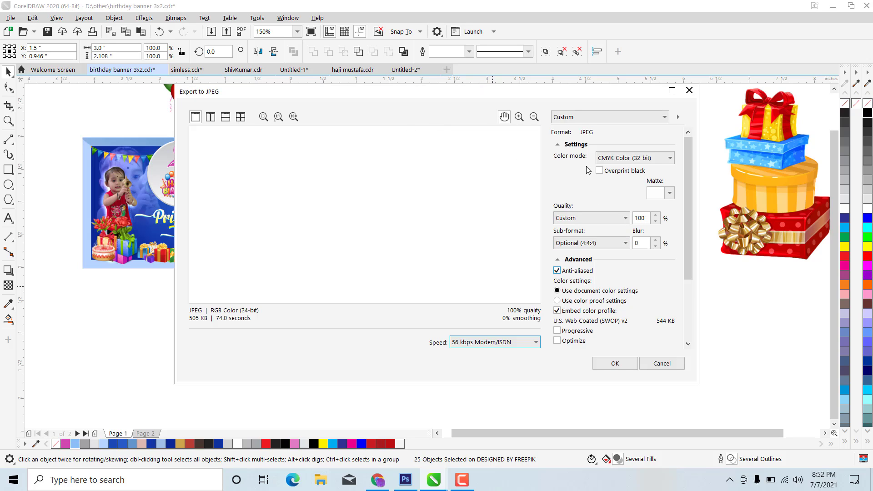
Set the JPEG export to CMYK Color (32-bit) with a resolution of 100
left_click(628, 160)
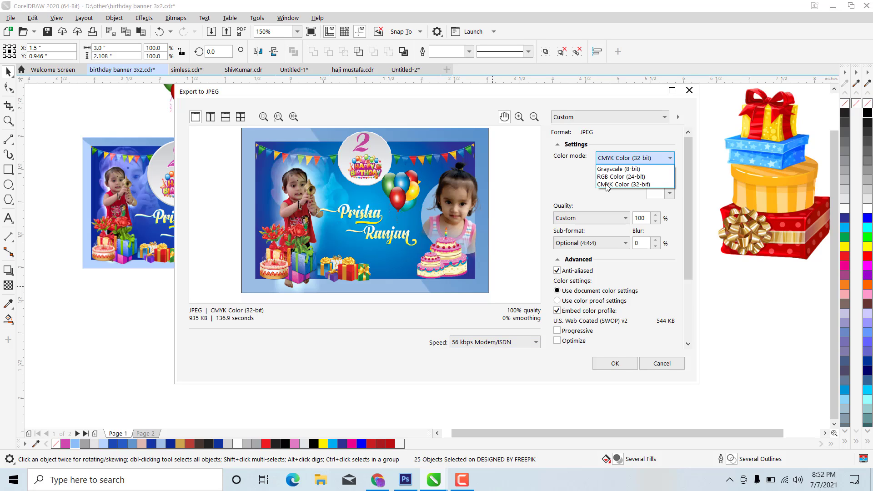
left_click(607, 185)
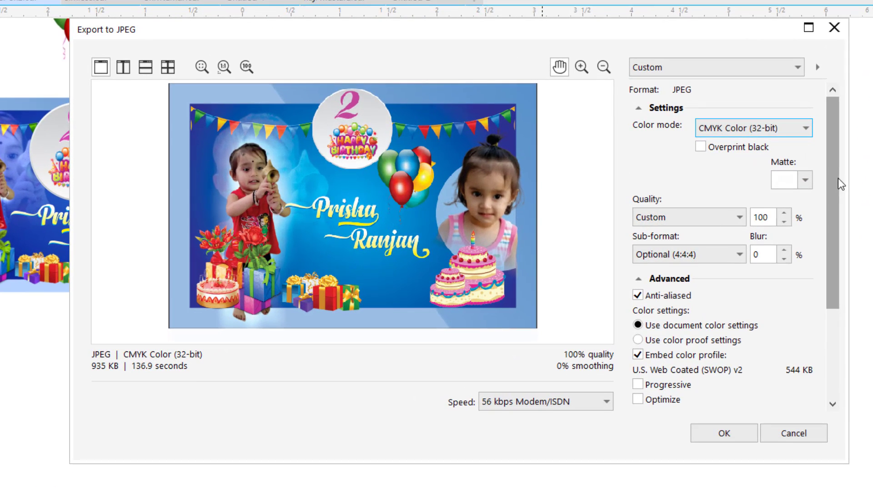
left_click_drag(833, 174, 827, 354)
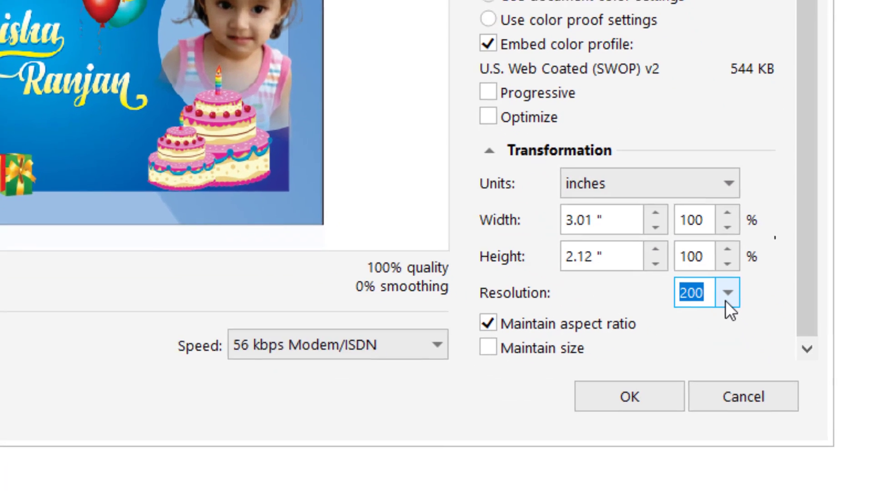
left_click(785, 370)
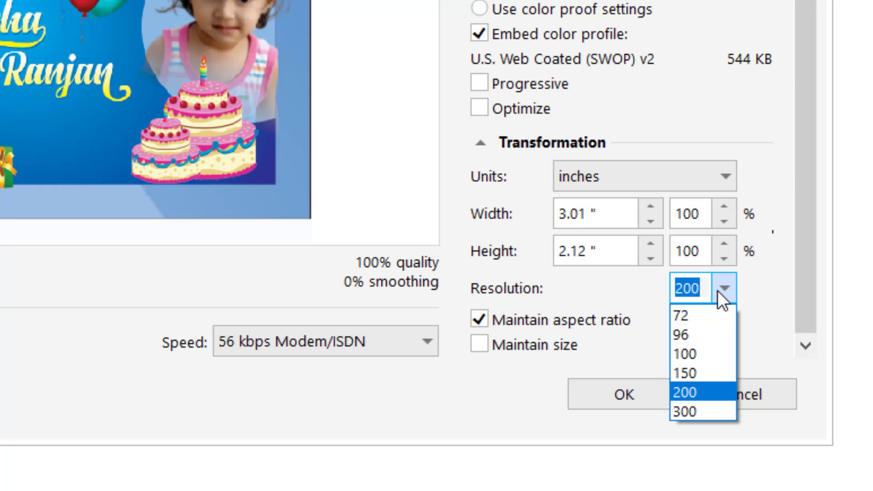
left_click(710, 355)
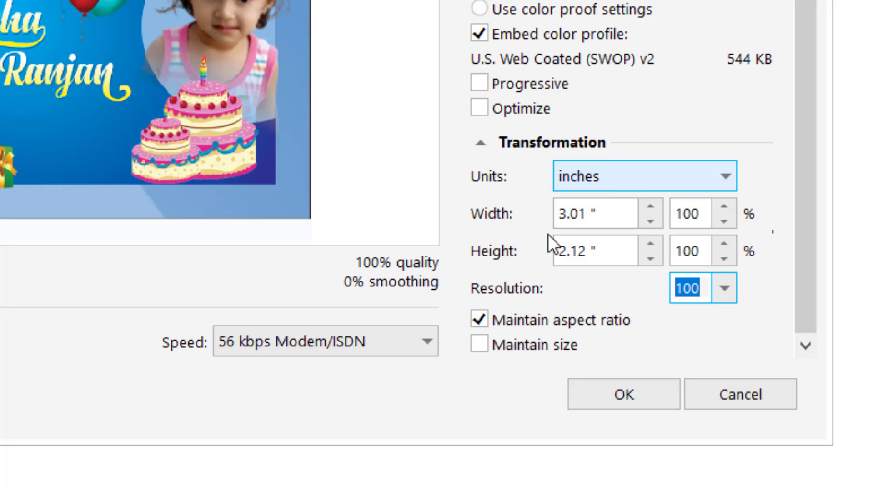
Set the JPEG export width to 36 inches with the aspect ratio maintained, and leave the export settings without exporting
left_click(620, 214)
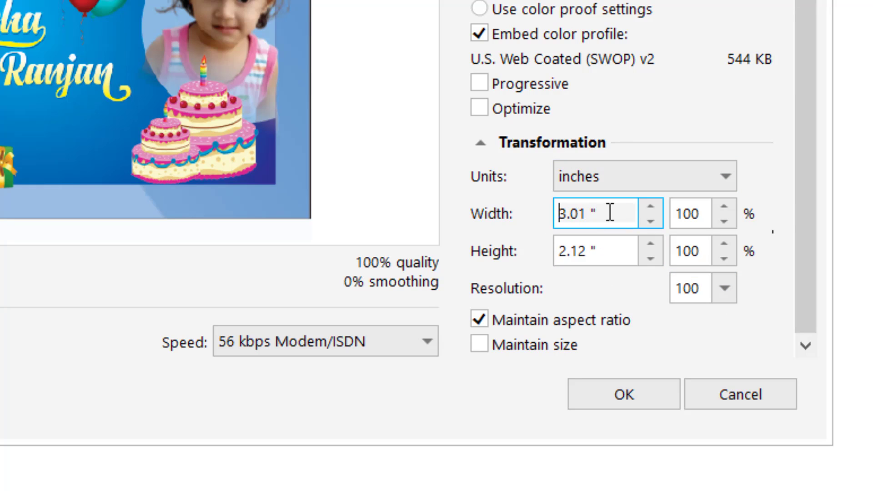
double_click(577, 213)
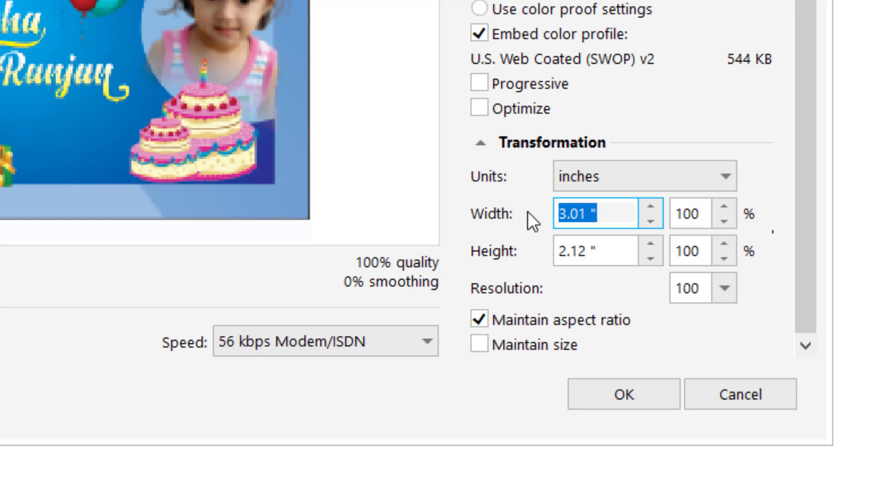
type("36")
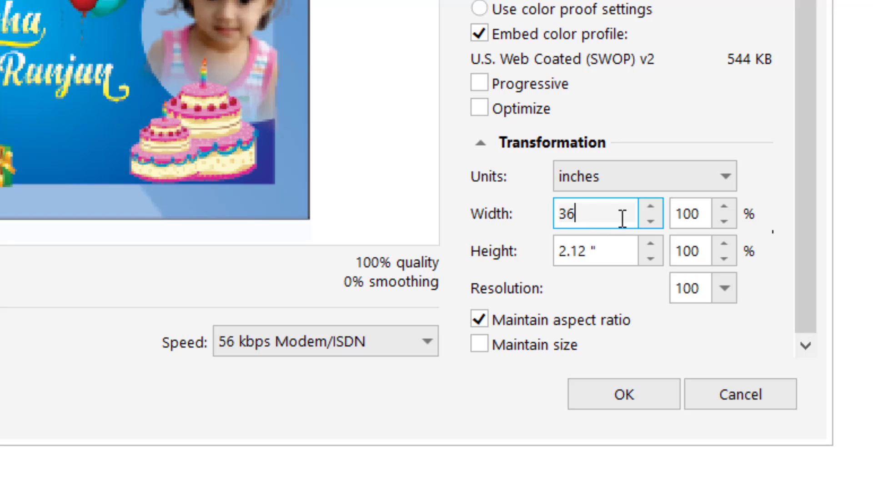
left_click(615, 255)
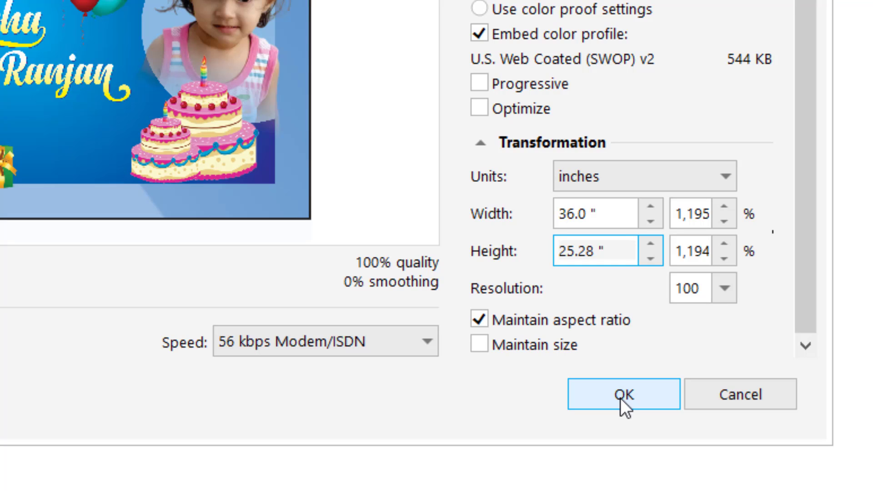
left_click(767, 396)
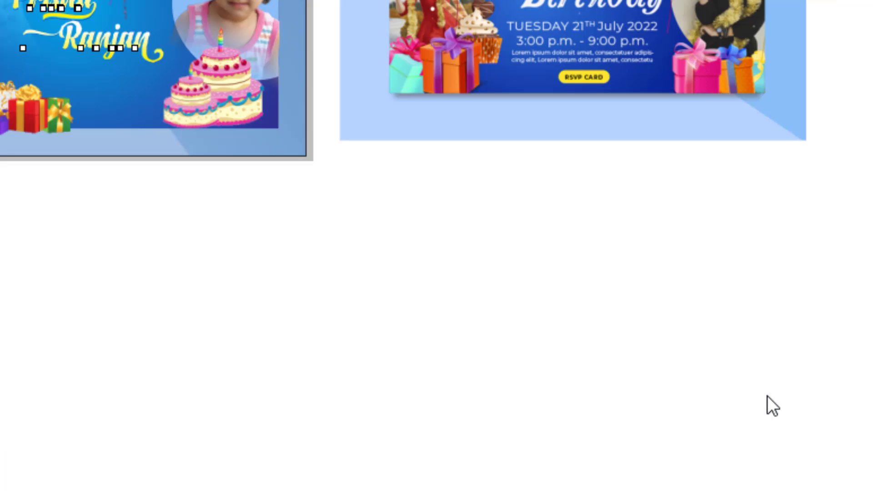